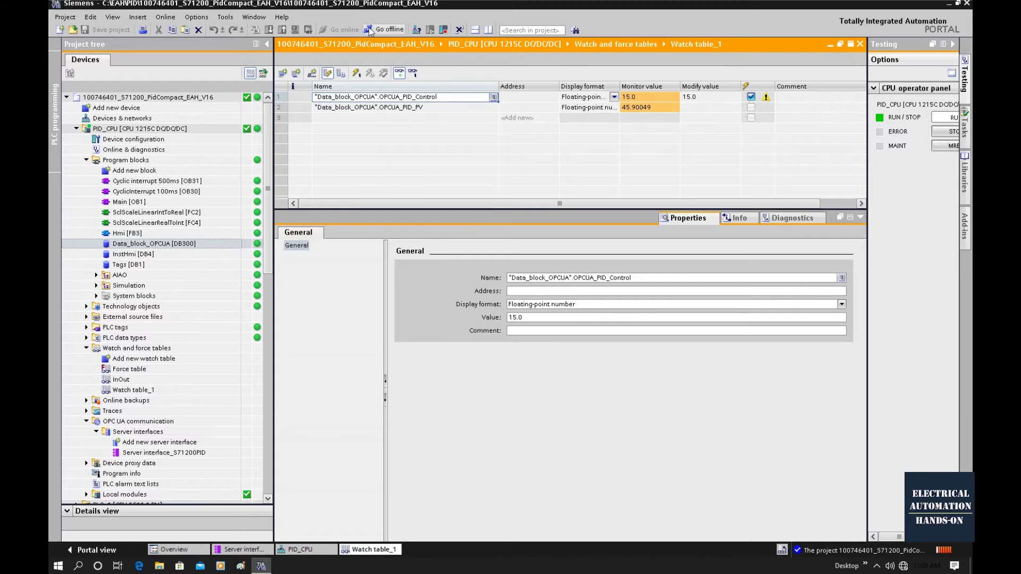
Go offline from PID_CPU and inspect the current PID_Compact Input and Output operands in OB30.
left_click(384, 30)
left_click(259, 192)
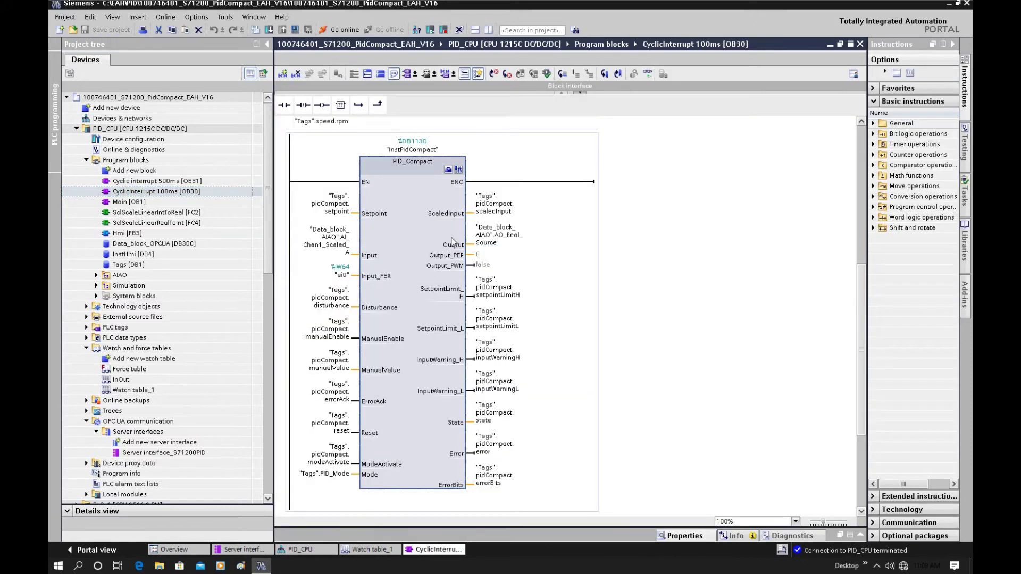
left_click(337, 248)
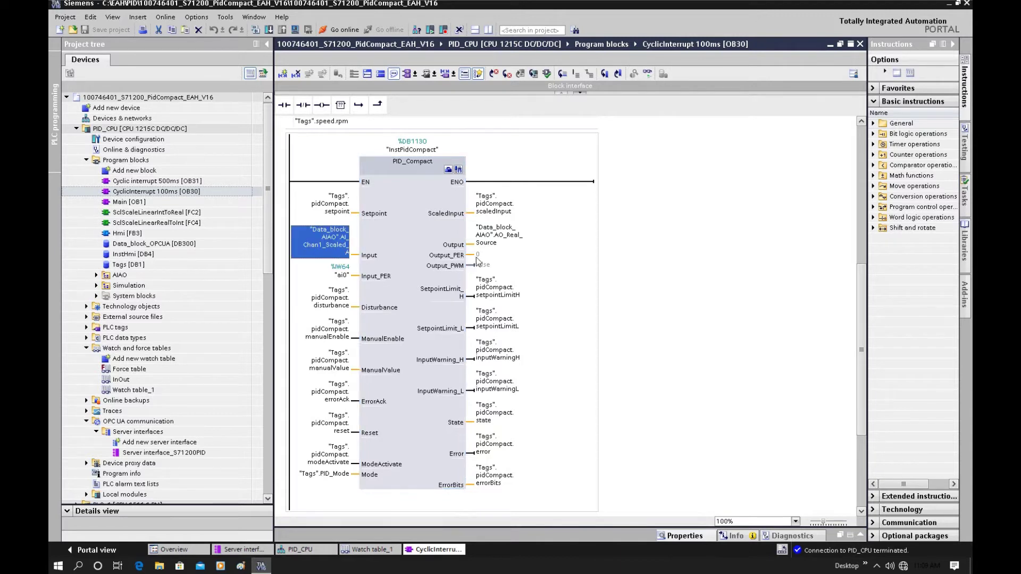
left_click(500, 235)
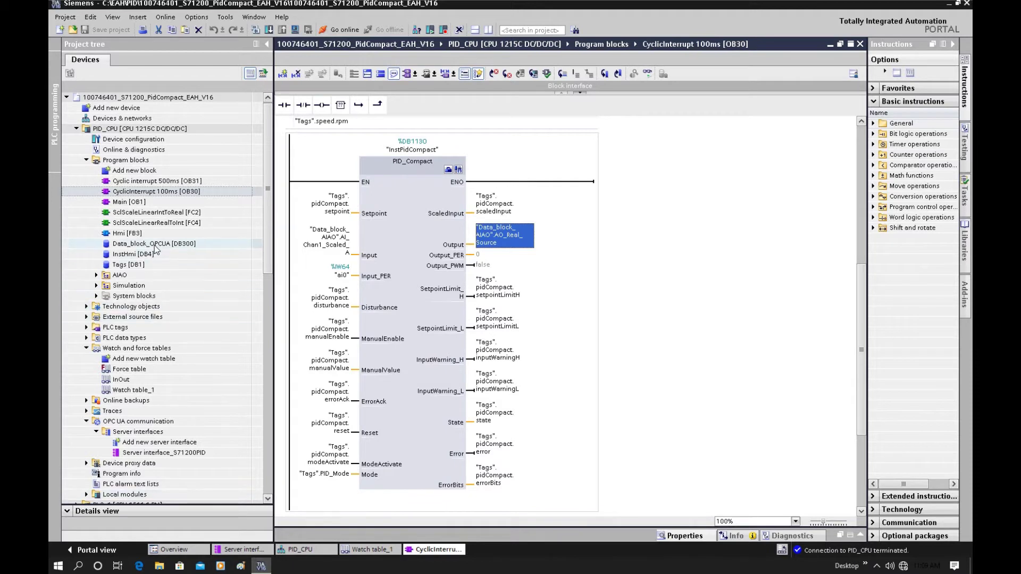
Open Data_block_OPCUA as a floating window moved aside from the ladder.
double_click(122, 245)
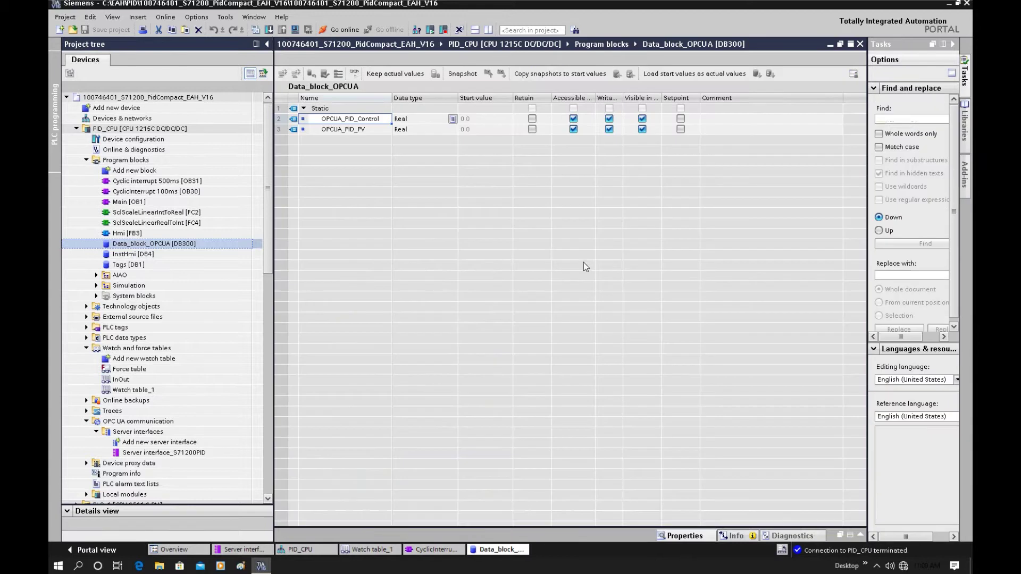
left_click(840, 45)
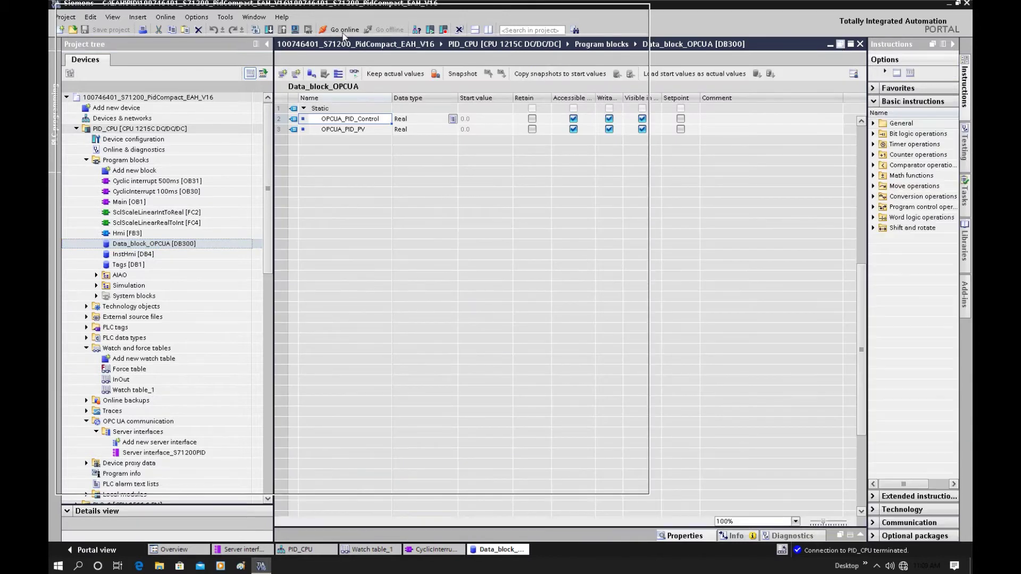
left_click_drag(436, 33, 752, 144)
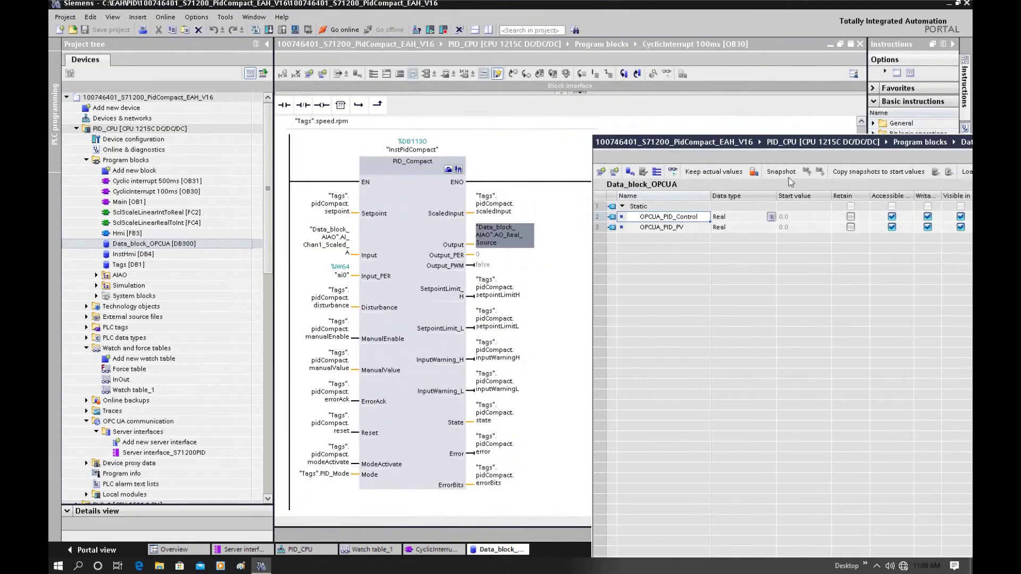
Wire OPCUA_PID_PV to the PID_Compact Input and OPCUA_PID_Control to its Output.
left_click(675, 233)
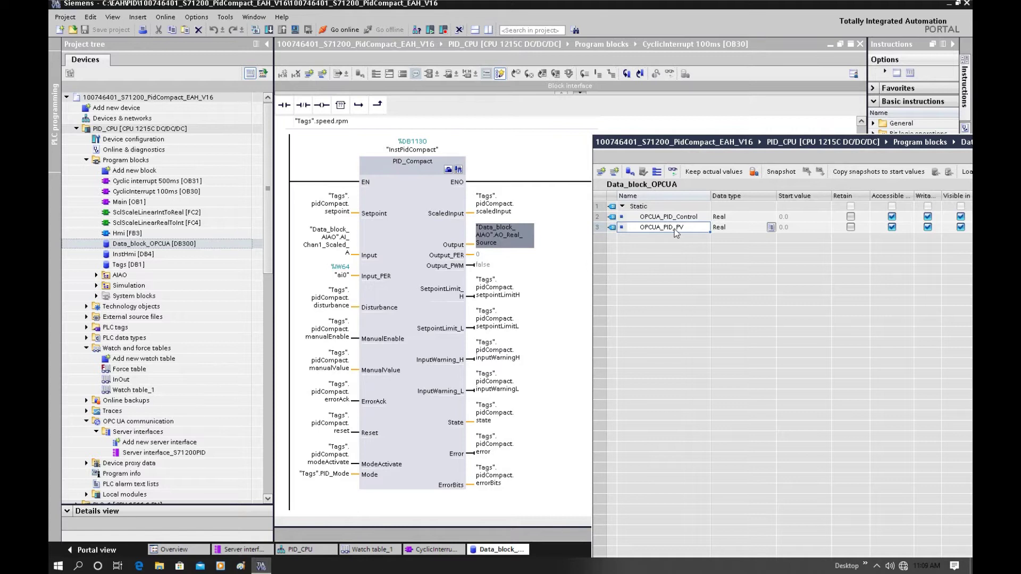
left_click_drag(679, 234, 333, 255)
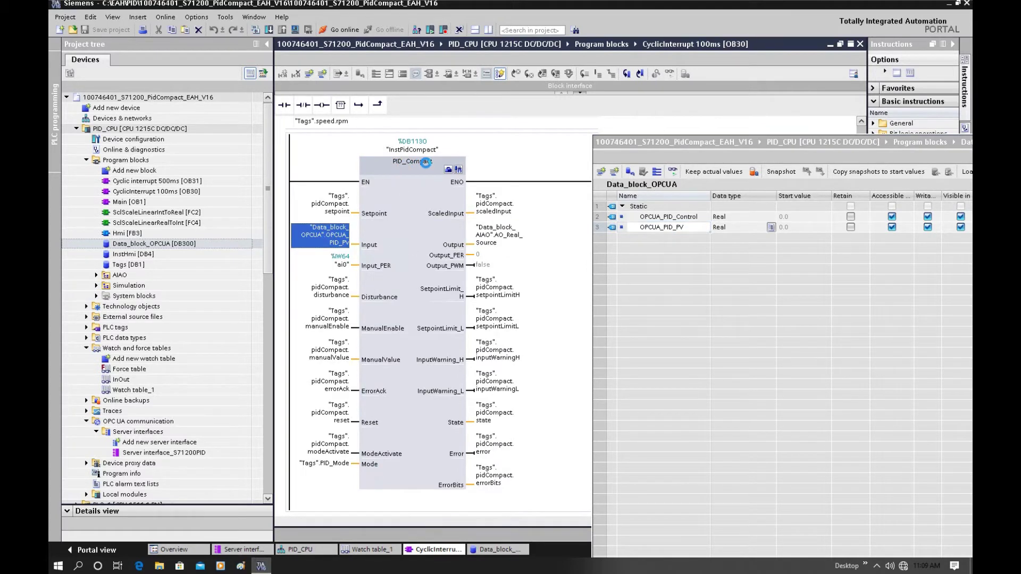
left_click(681, 219)
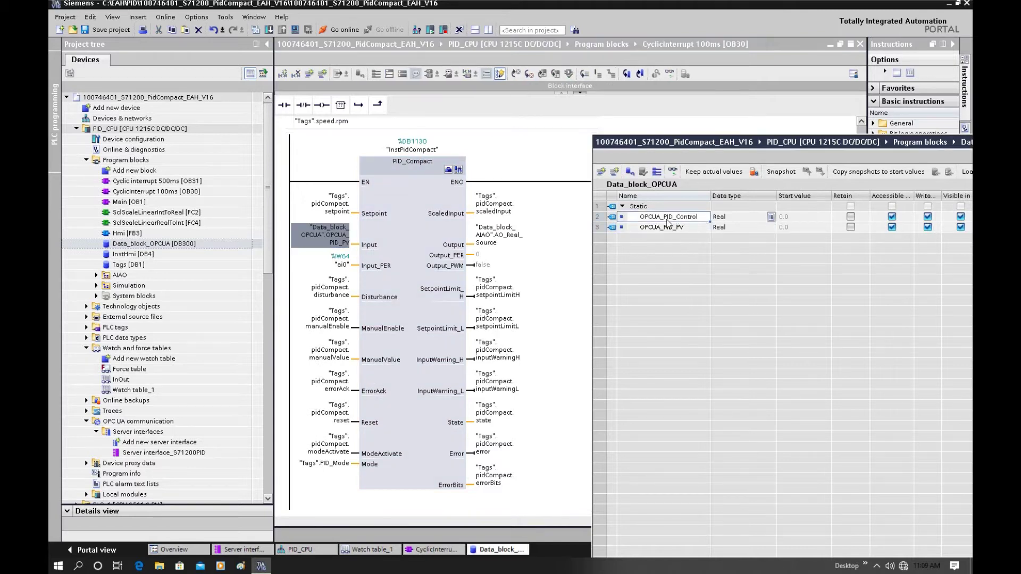
left_click_drag(689, 221, 494, 240)
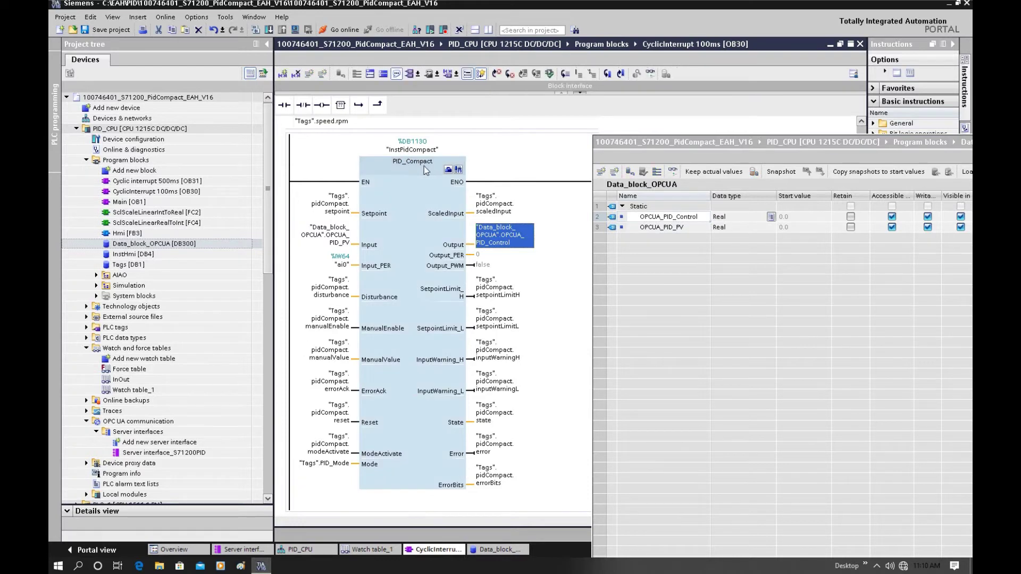
left_click(426, 210)
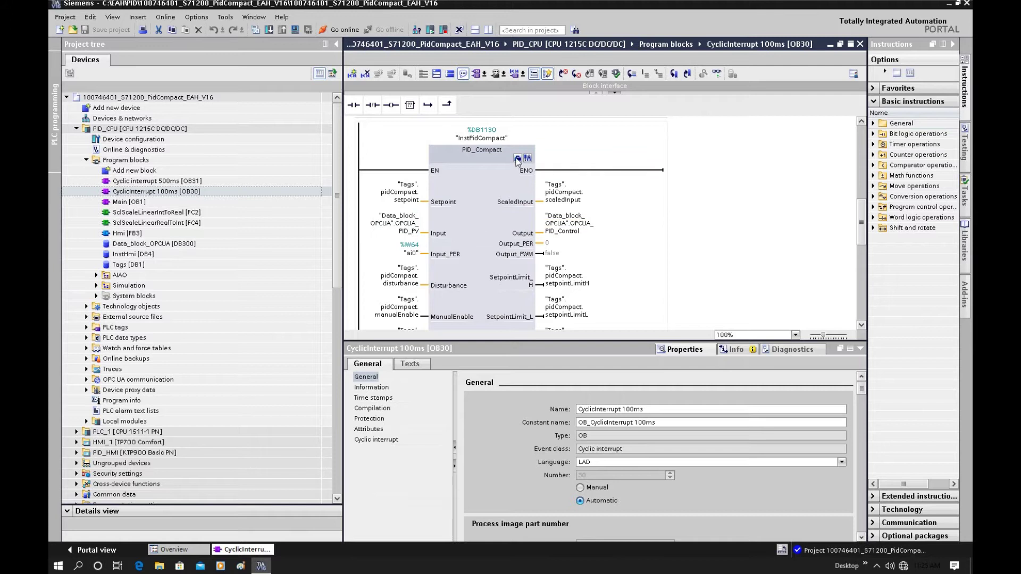
Configure InstPidCompact as a Temperature controller with inverted control logic, starting in Manual mode after restart.
left_click(519, 159)
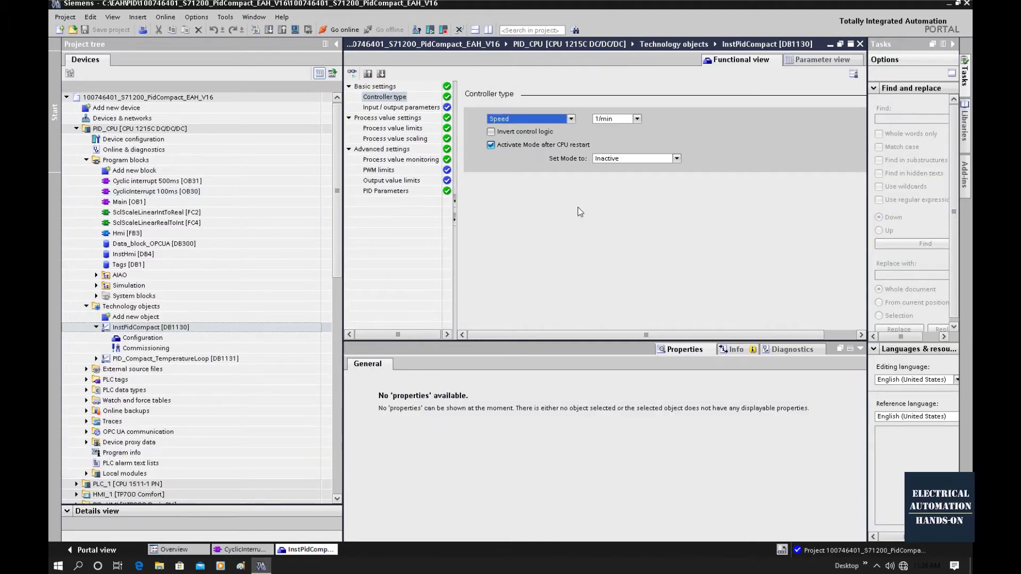
left_click(570, 120)
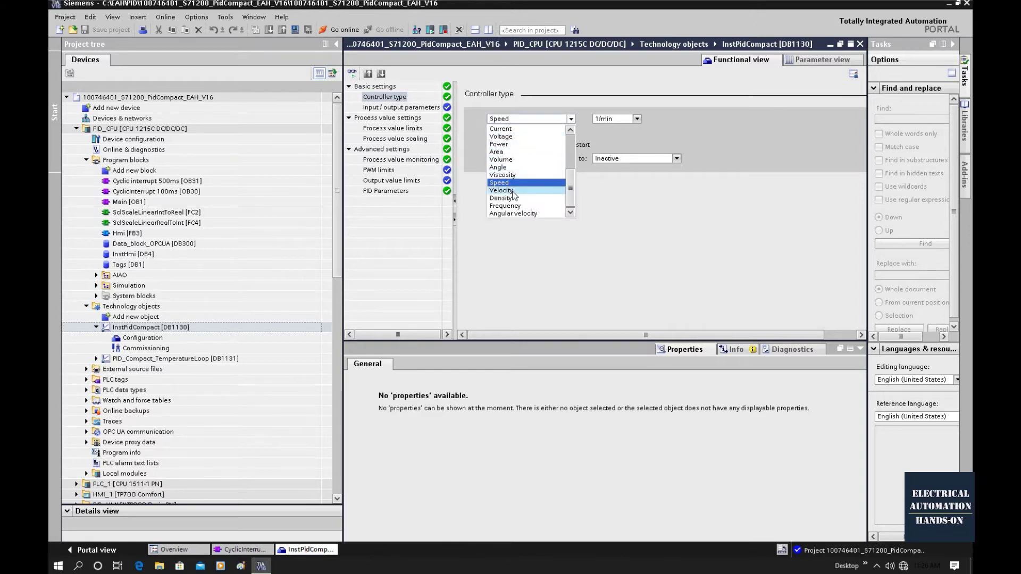
scroll(514, 196, "up", 5)
left_click(528, 137)
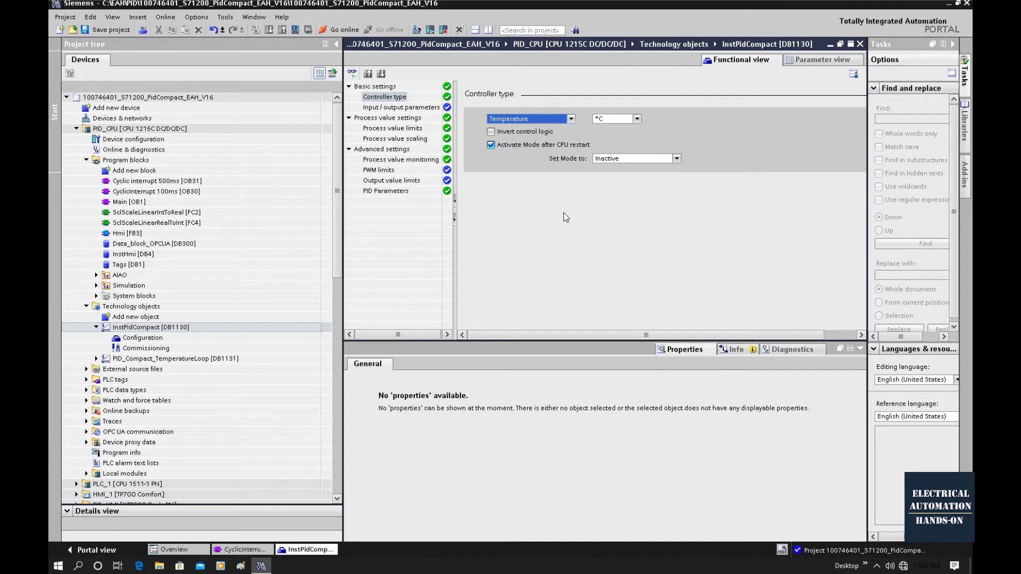
left_click(490, 132)
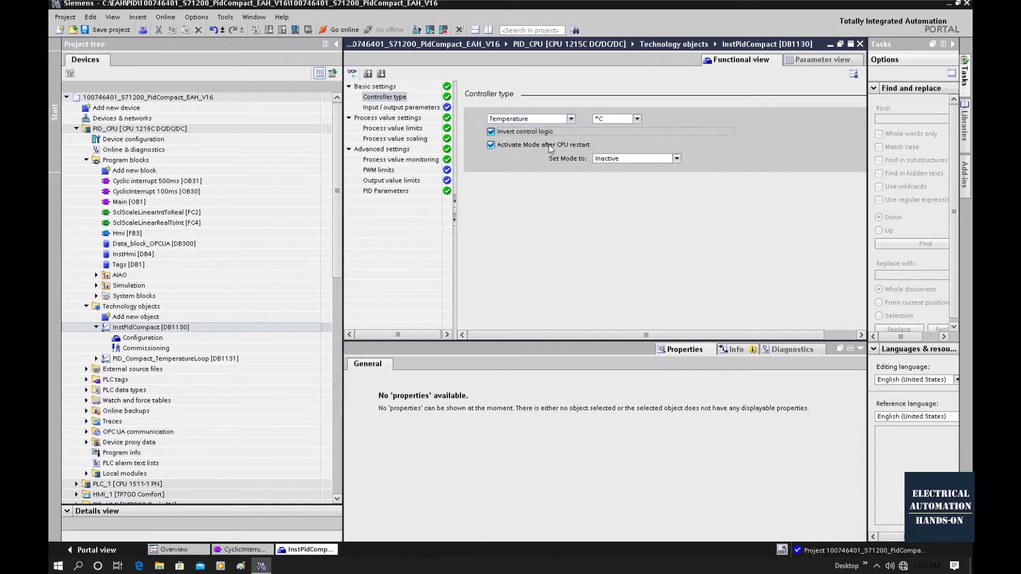
left_click(624, 158)
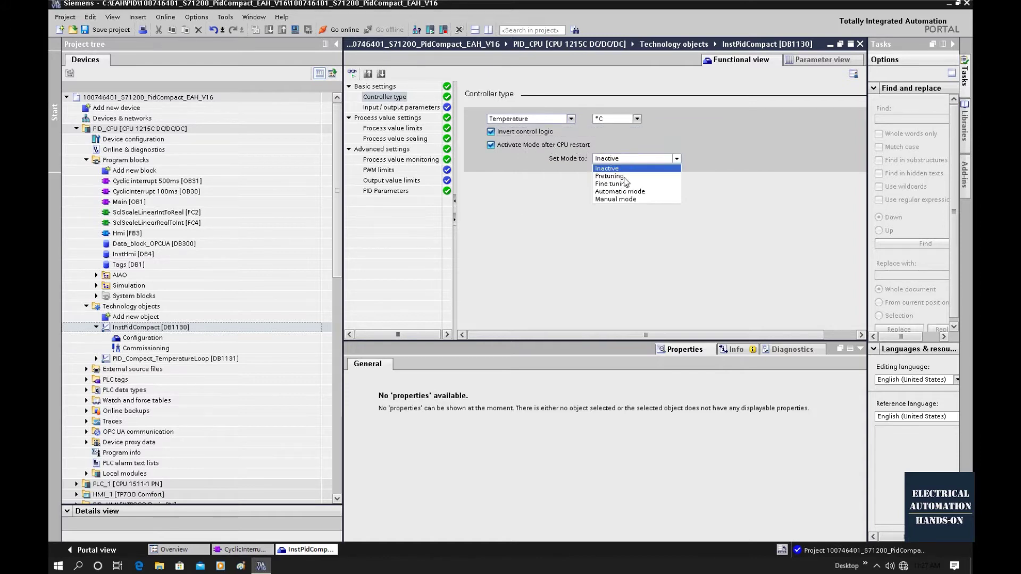
left_click(617, 199)
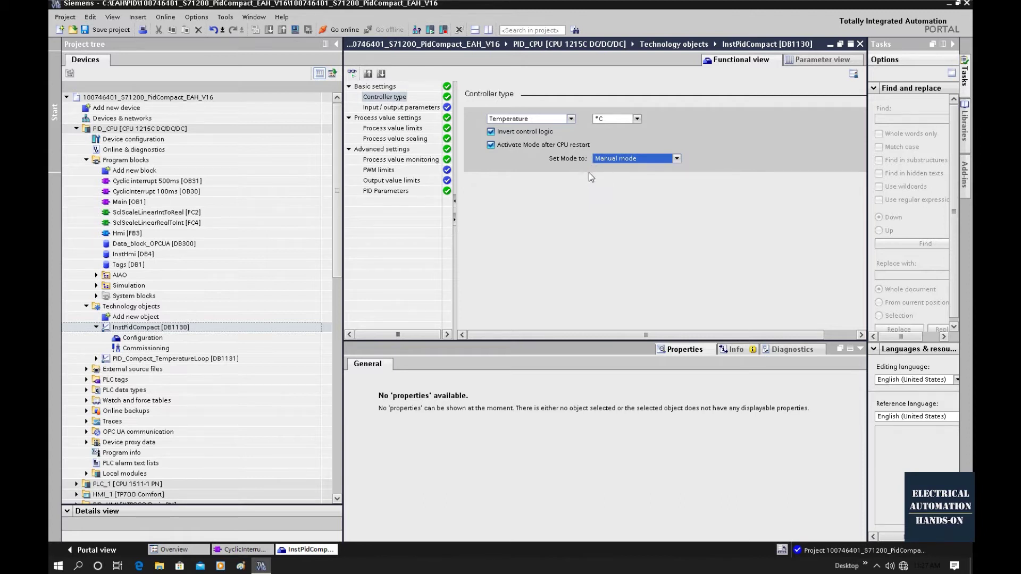
left_click(407, 107)
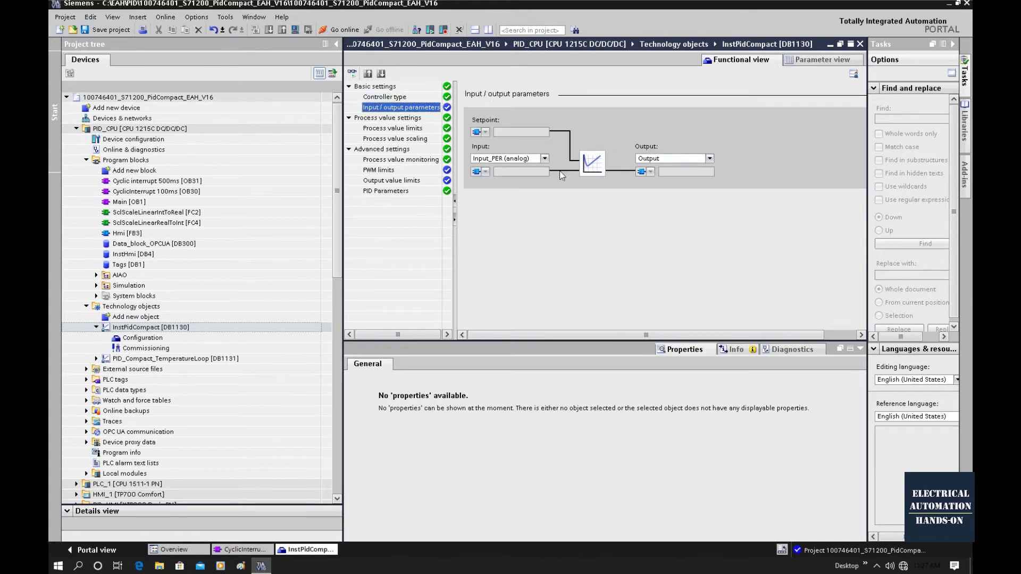
Set the PID_Compact controller output source to the Output parameter.
scroll(480, 154, "up", 1)
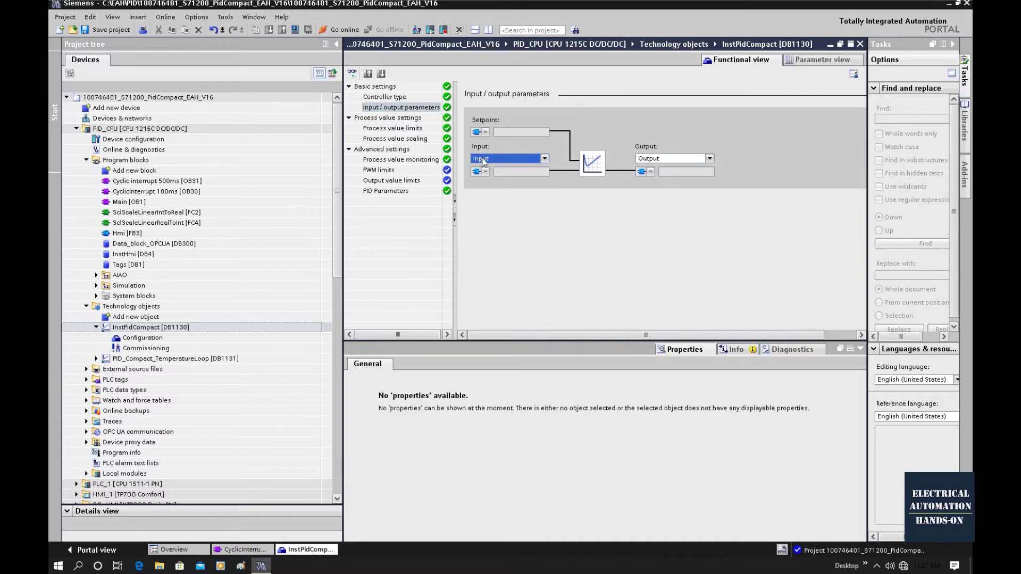
left_click(681, 158)
left_click(650, 177)
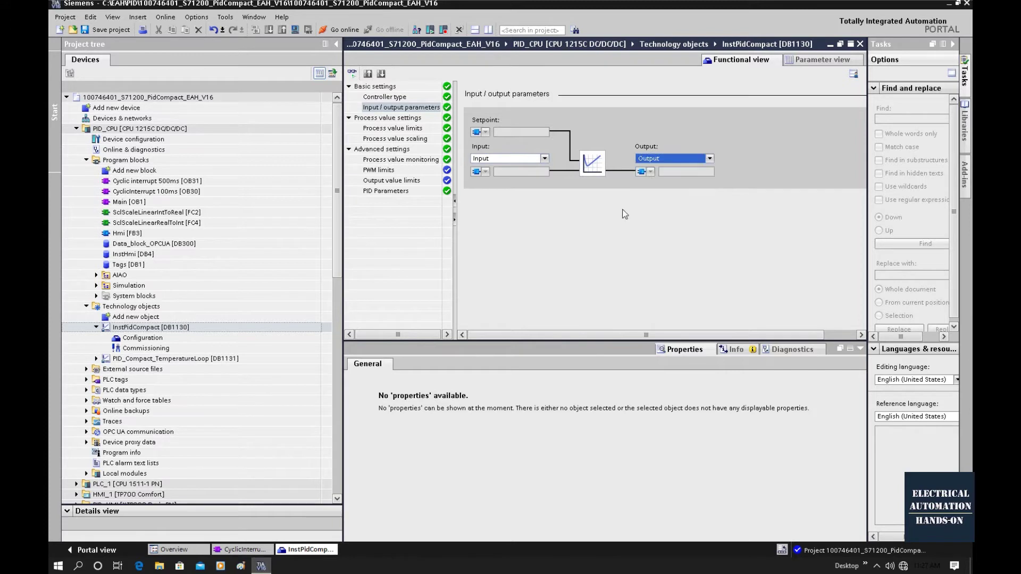
Float the configuration window and show the process value Advanced settings (limits 1350.0 °C / 0.0 °C).
left_click(840, 44)
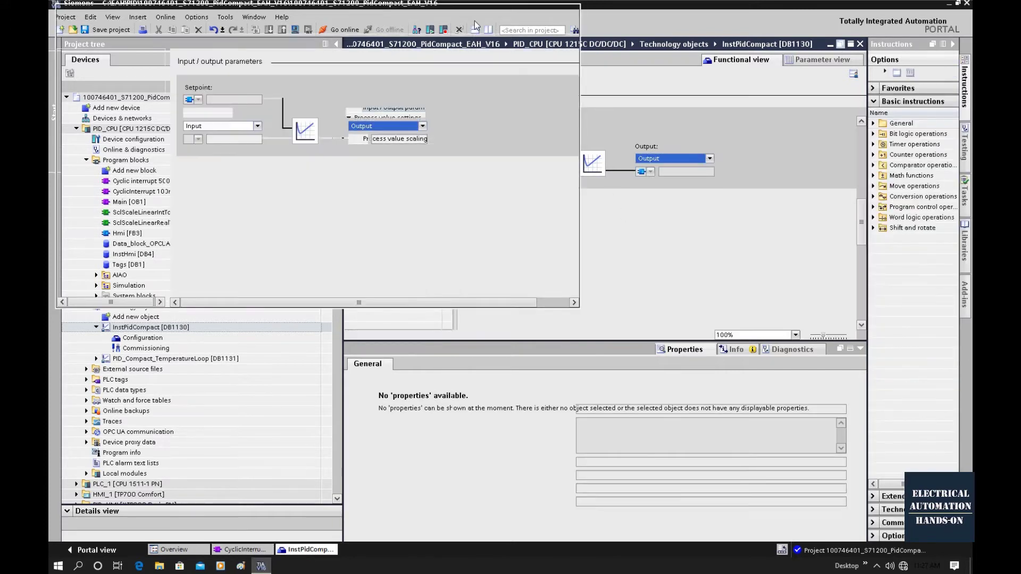
left_click_drag(474, 20, 568, 282)
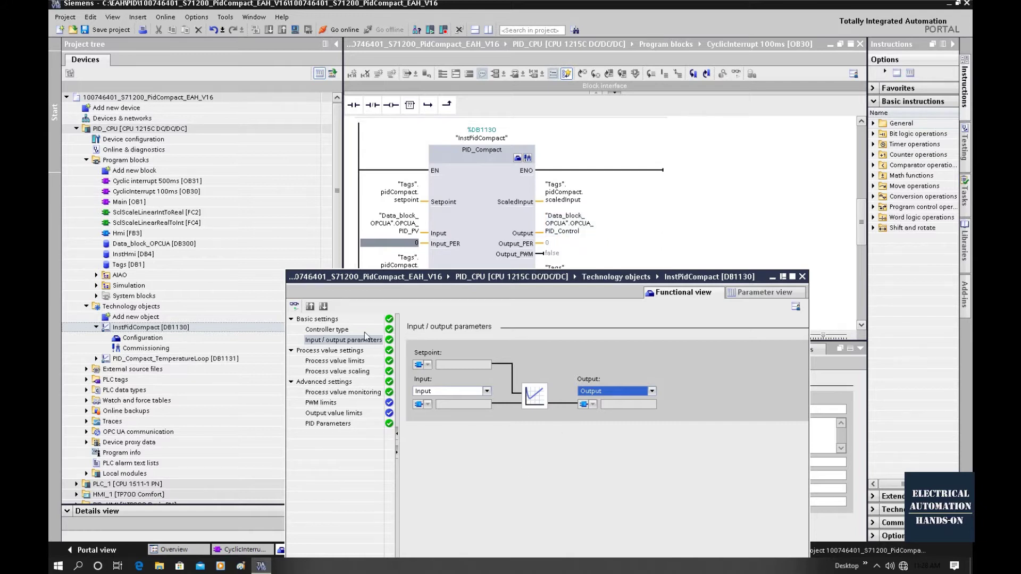
left_click_drag(373, 276, 395, 246)
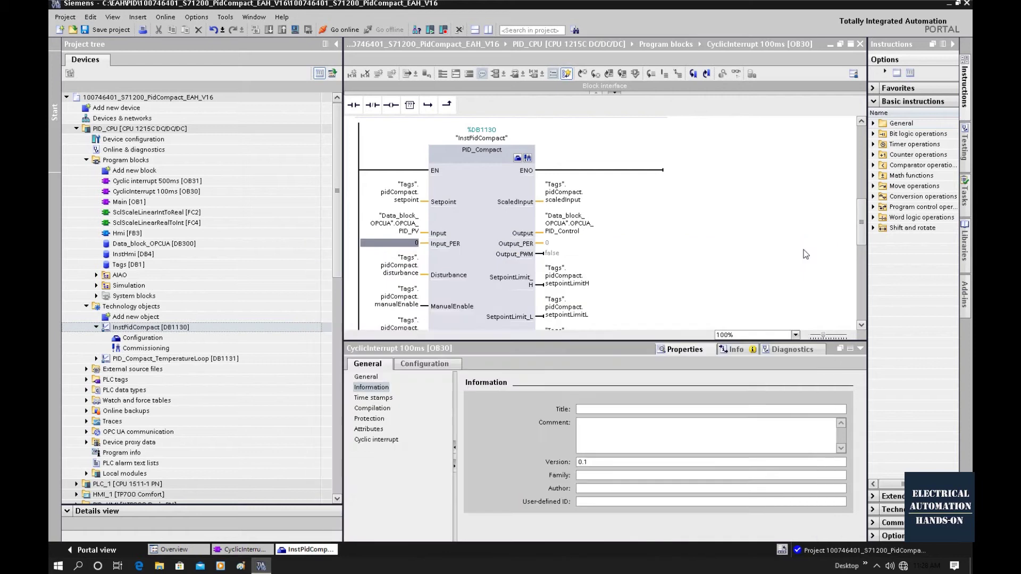
left_click(374, 119)
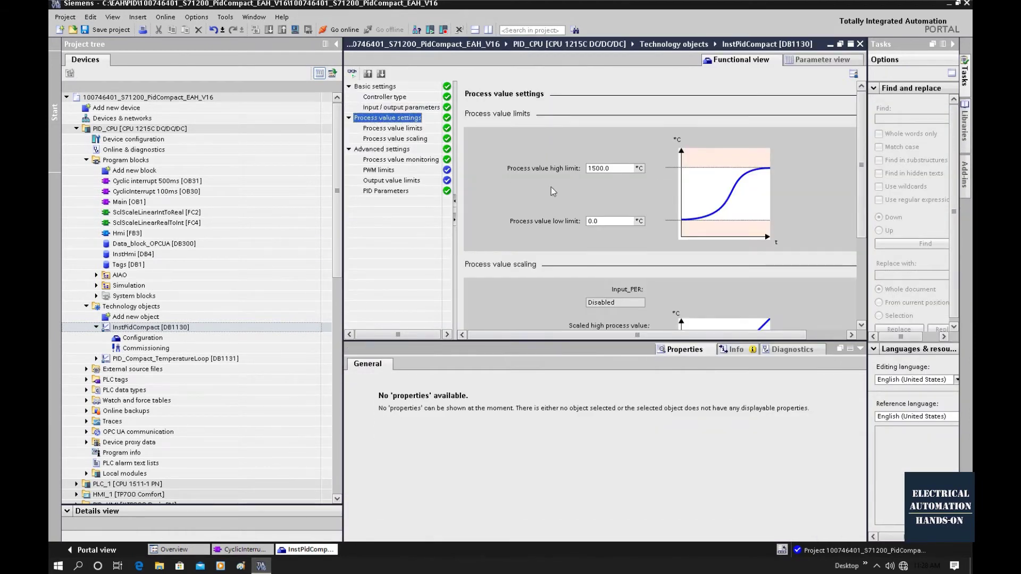
left_click(381, 151)
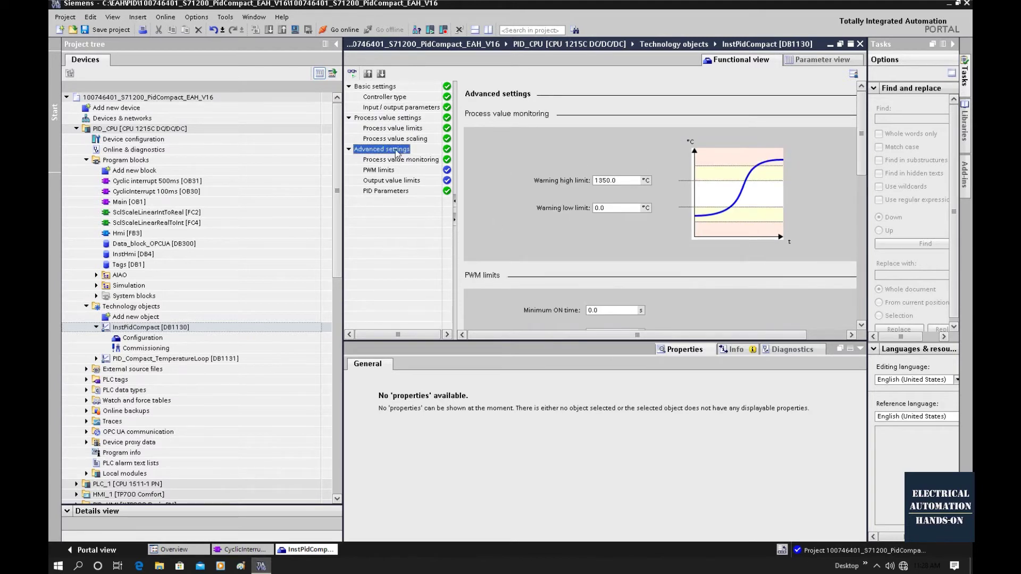
Set the PID Parameters controller structure to PID with sampling time 0.2.
left_click(383, 192)
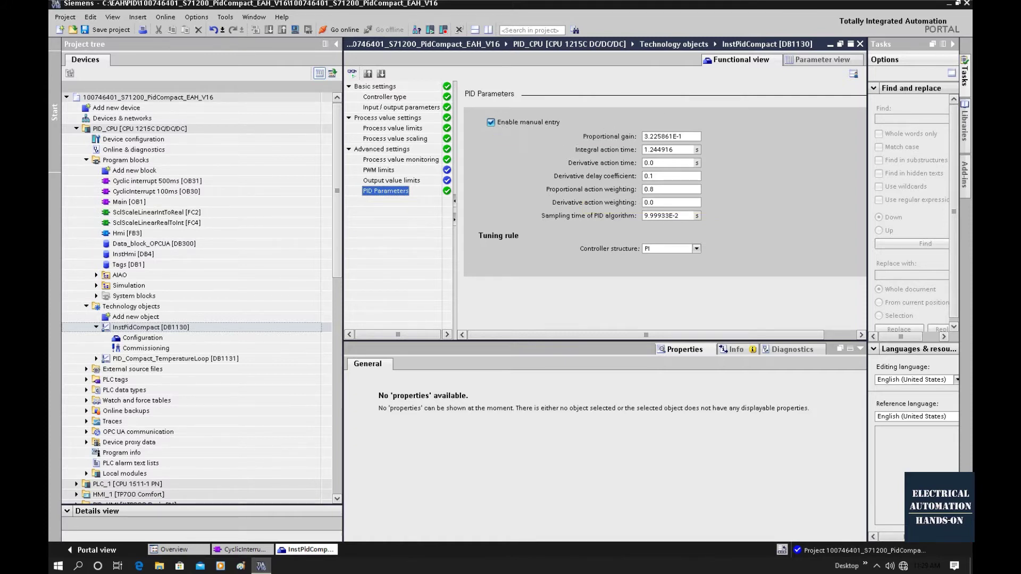
left_click(667, 163)
left_click(695, 248)
left_click(664, 264)
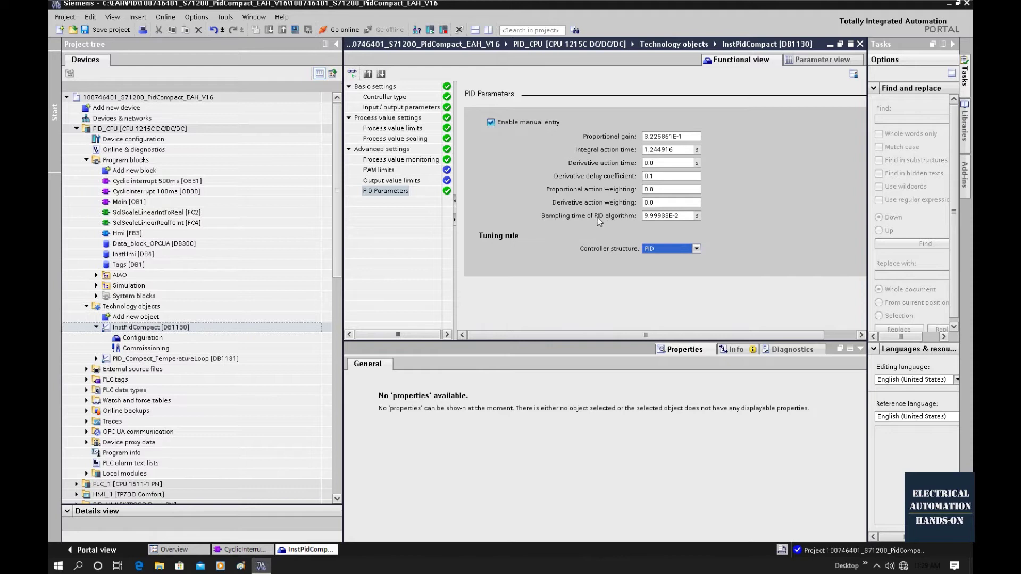
key("shift+Tab")
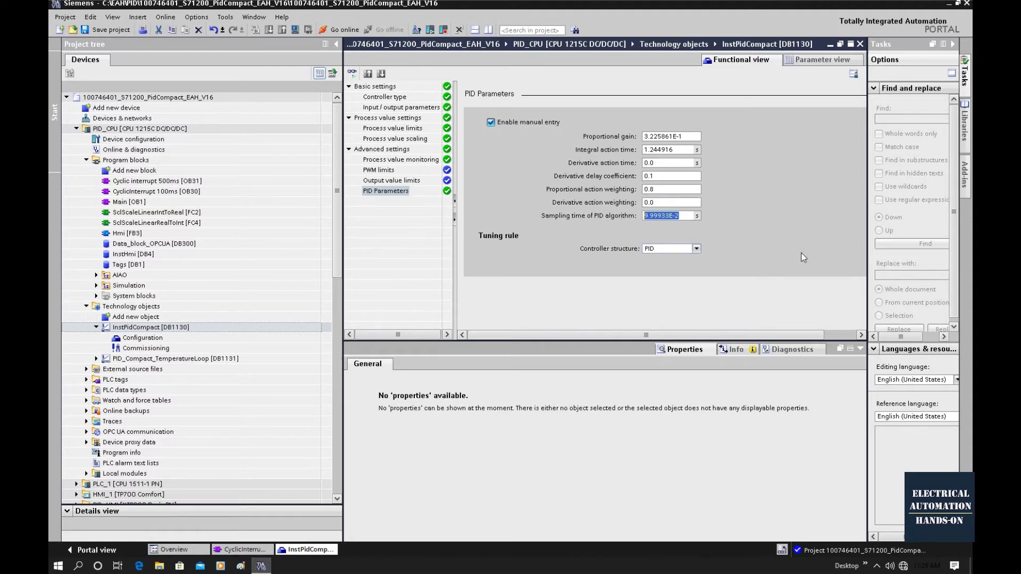
type("0.2")
Enter proportional gain 10.0, integral action time 20.0 s and derivative action time 5 s.
double_click(643, 137)
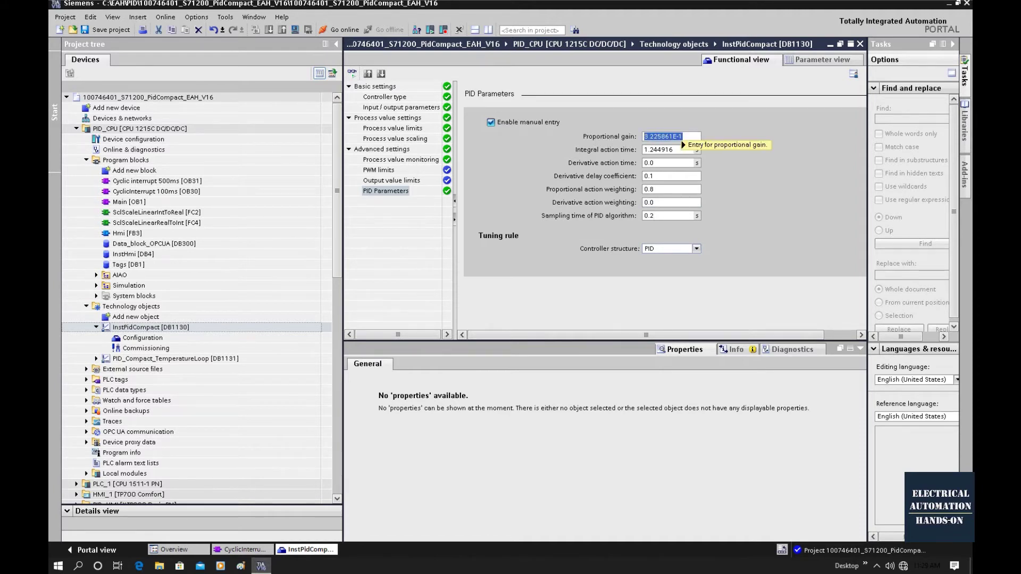
mouse_move(684, 145)
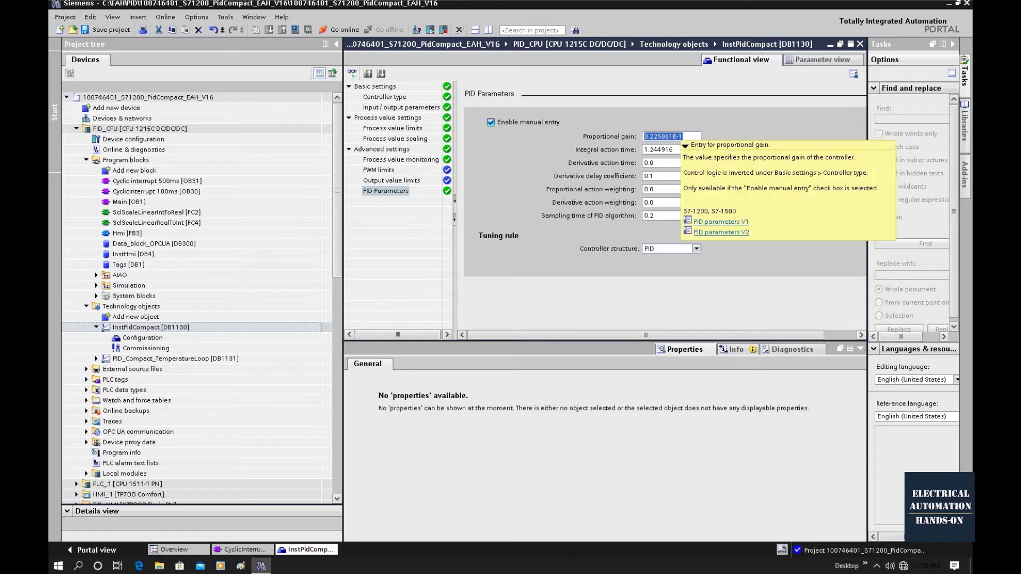
type("10.0")
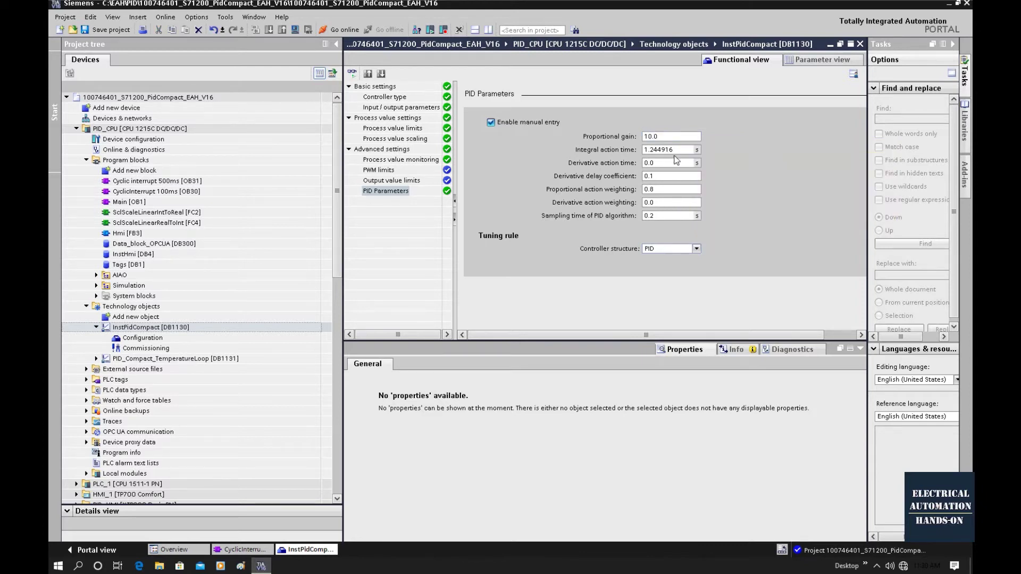
double_click(657, 150)
type("20.0")
double_click(648, 163)
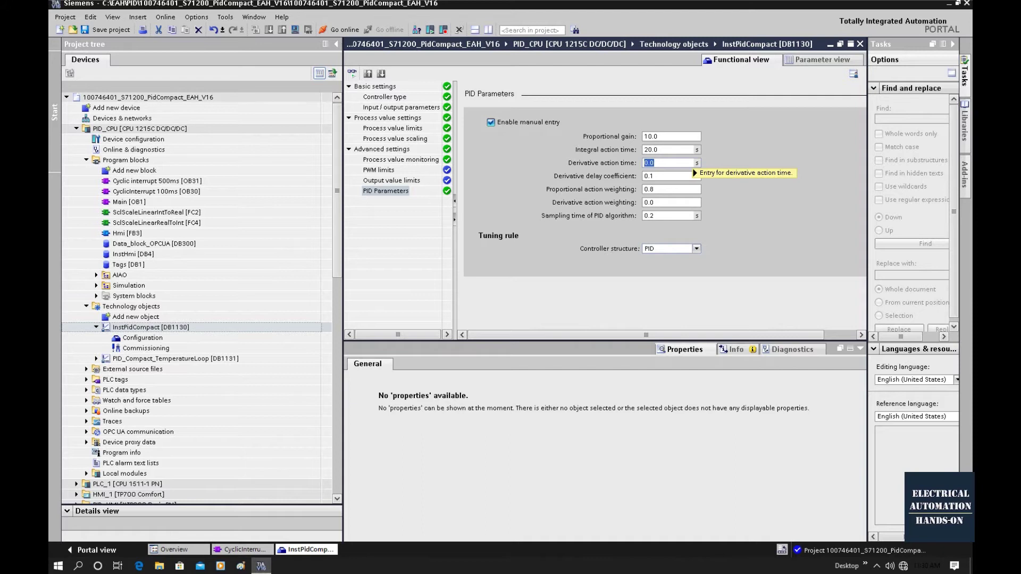
type("5")
key("Return")
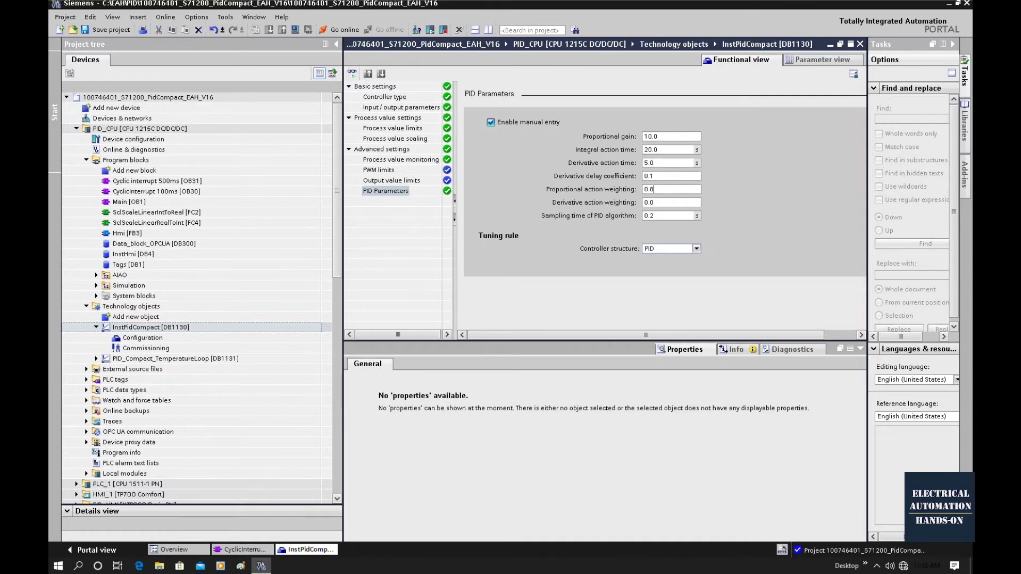
Save the project, compile PID_CPU with 0 errors and 0 warnings, and return to the OB30 ladder.
left_click(109, 29)
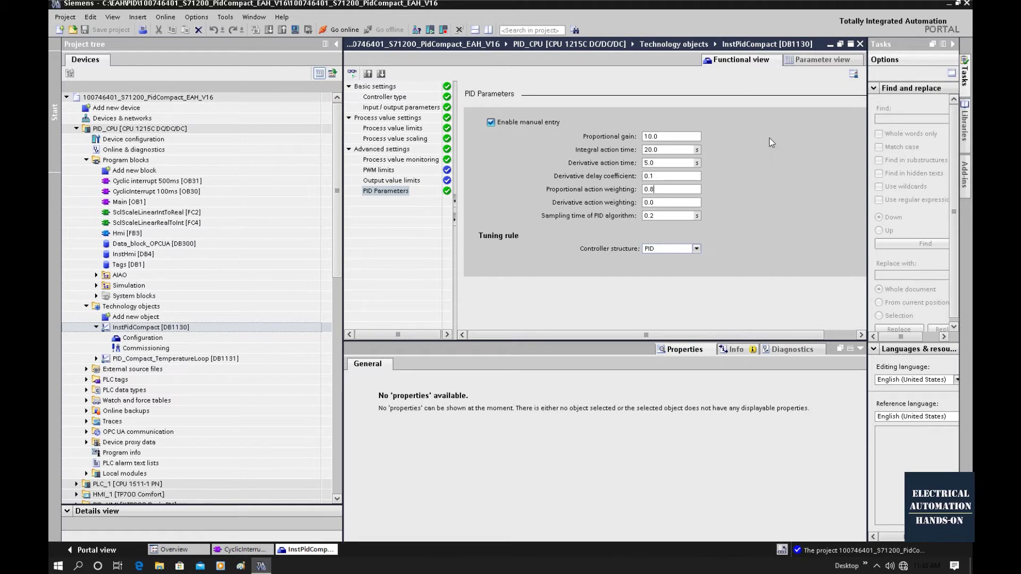
left_click(151, 130)
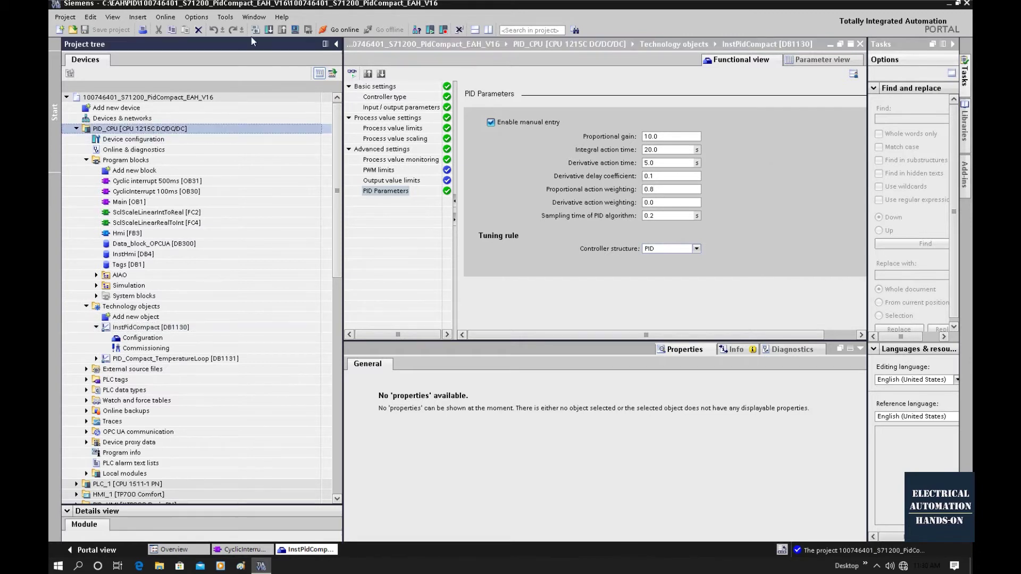
left_click(645, 162)
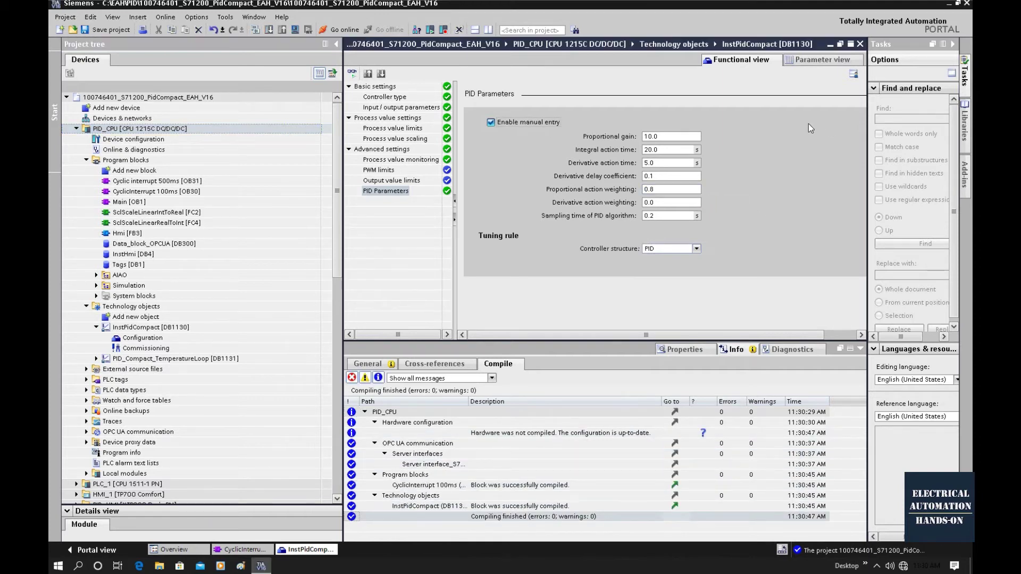
left_click(860, 45)
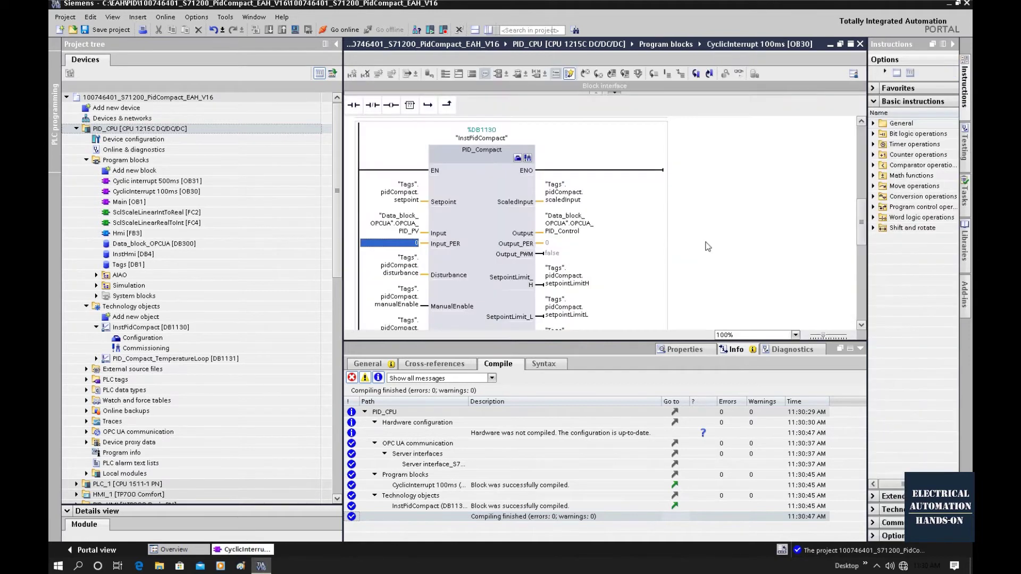
left_click_drag(578, 346, 579, 444)
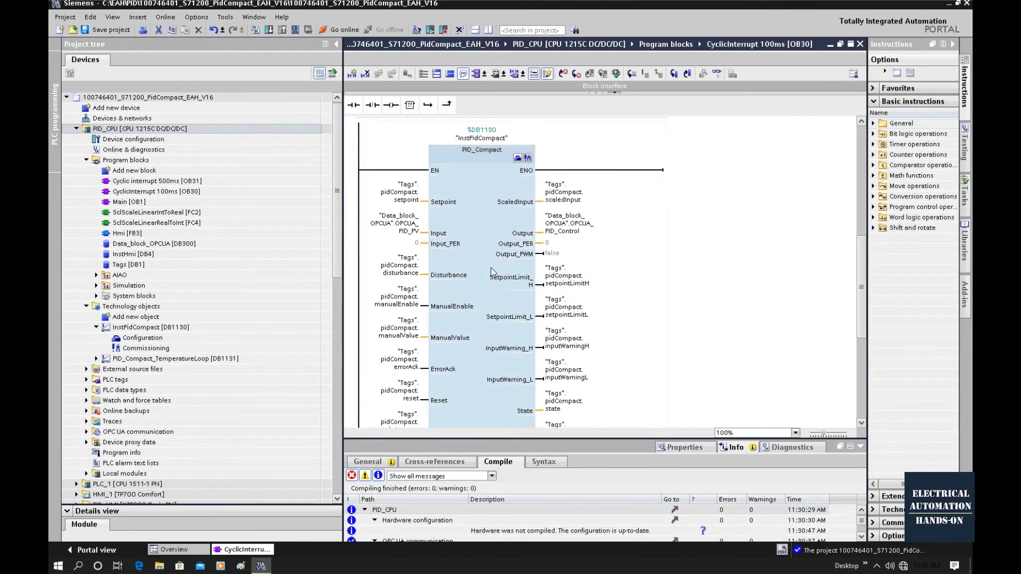
Download the program to PID_CPU at 192.168.1.200 via the PN/IE_1 subnet.
left_click(267, 32)
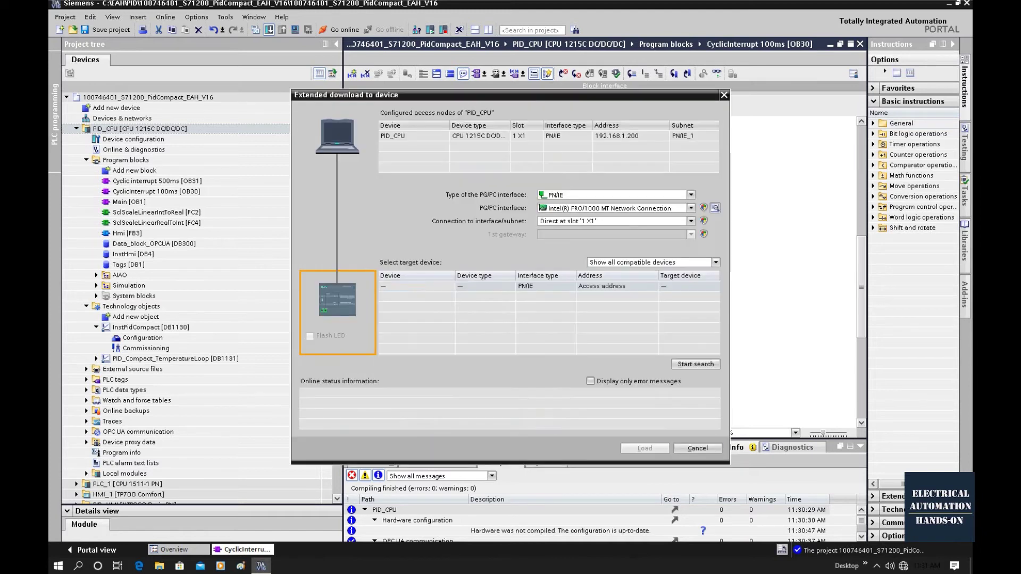
left_click(606, 221)
left_click(605, 230)
left_click(701, 365)
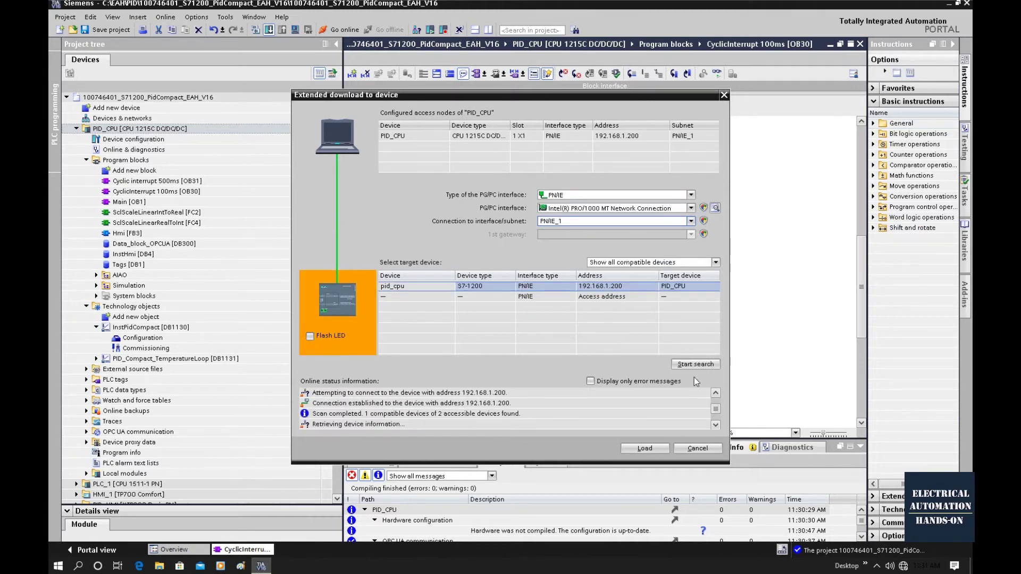
left_click(644, 451)
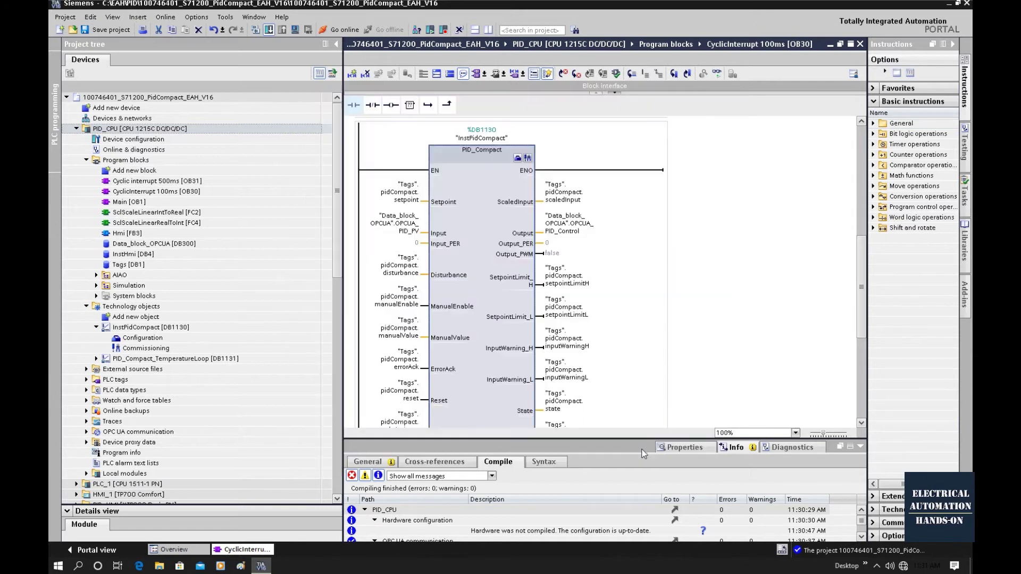
left_click(575, 418)
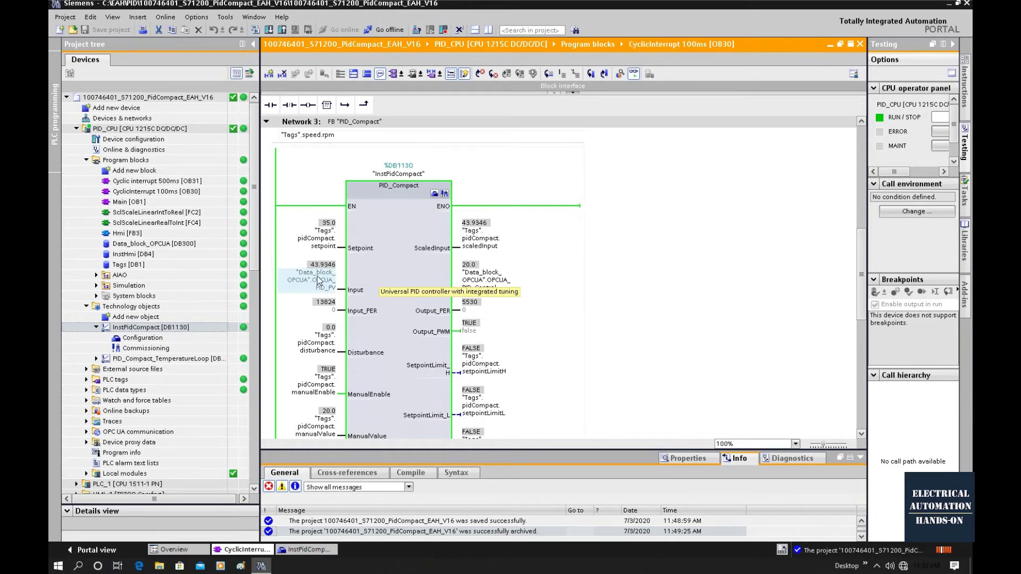
Inspect the live ManualEnable and manualValue operands of PID_Compact, showing setpoint 35.0 and output 20.0.
left_click(362, 288)
scroll(383, 362, "down", 3)
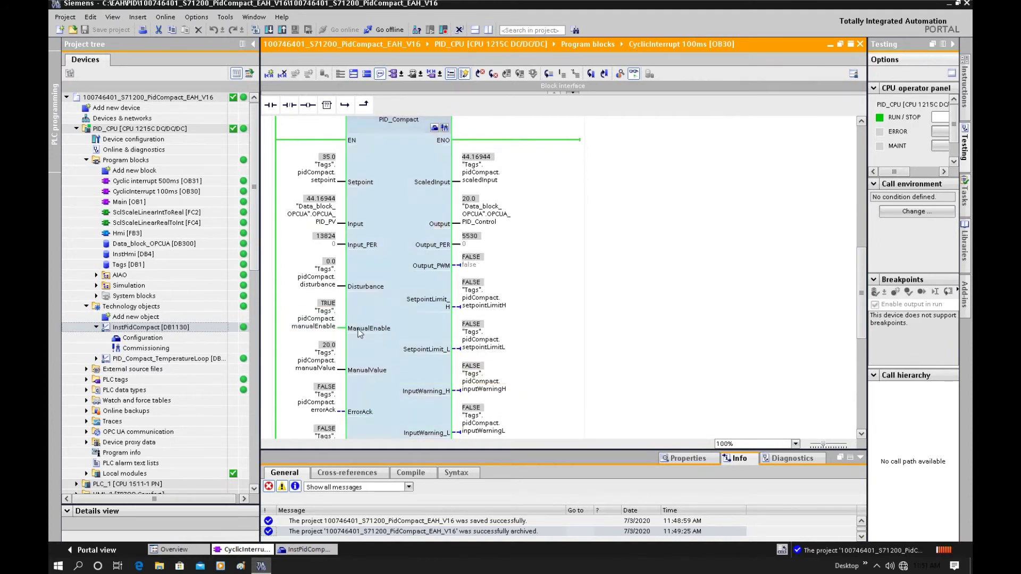
left_click(325, 319)
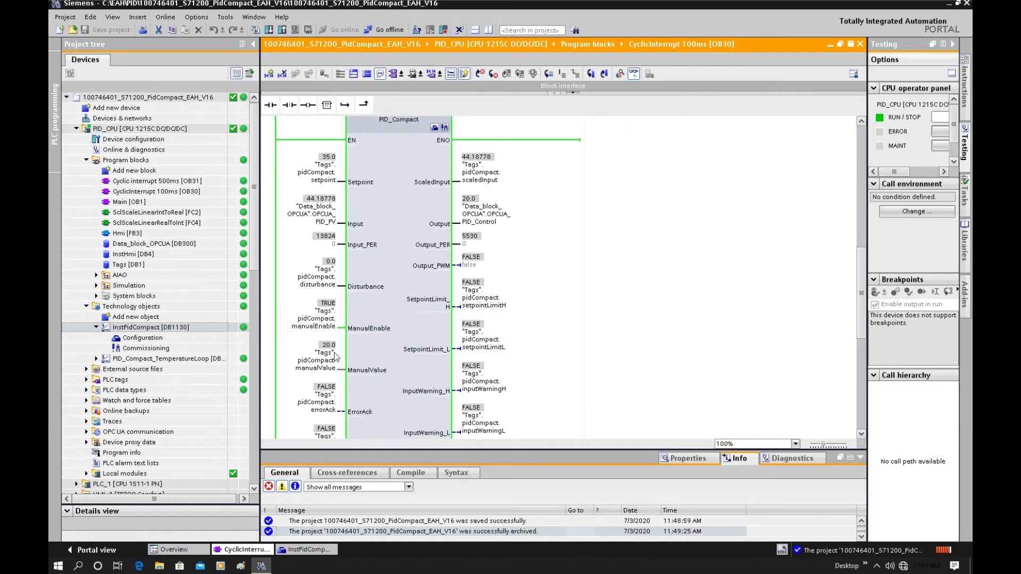
left_click(318, 367)
left_click(415, 248)
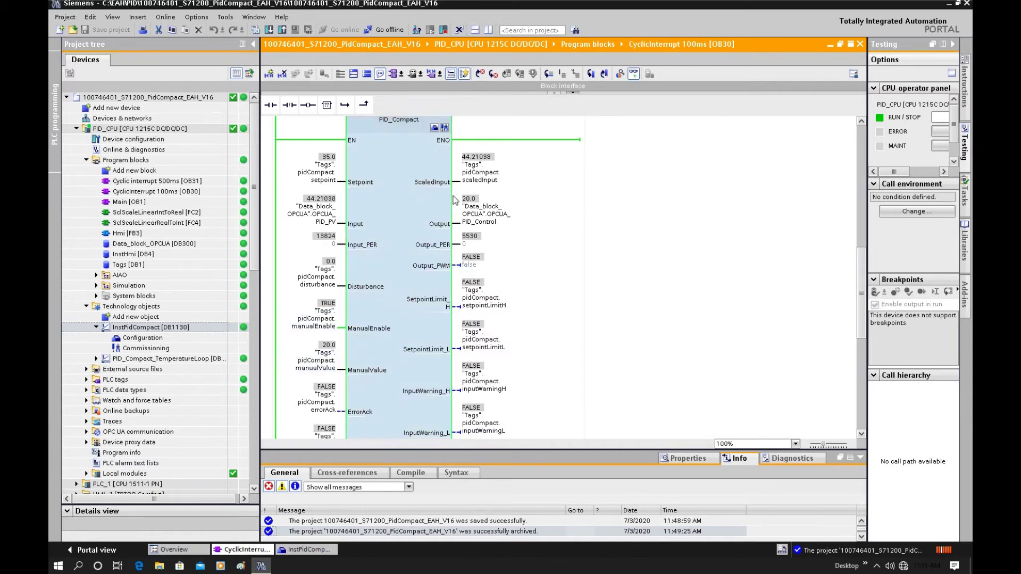
left_click(458, 225)
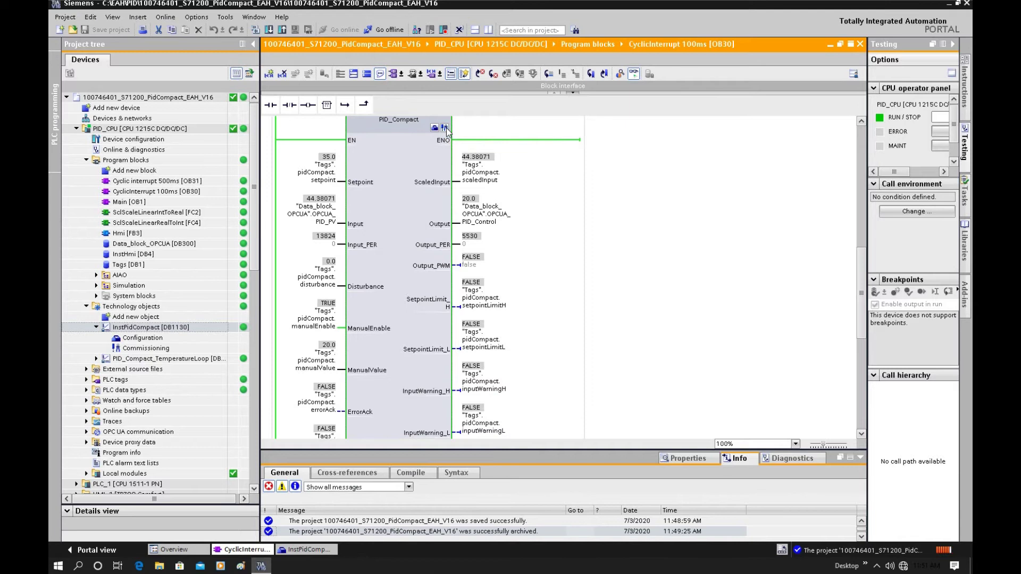
Start a PID_Compact commissioning measurement trace sampling every 1.0 s.
left_click(446, 129)
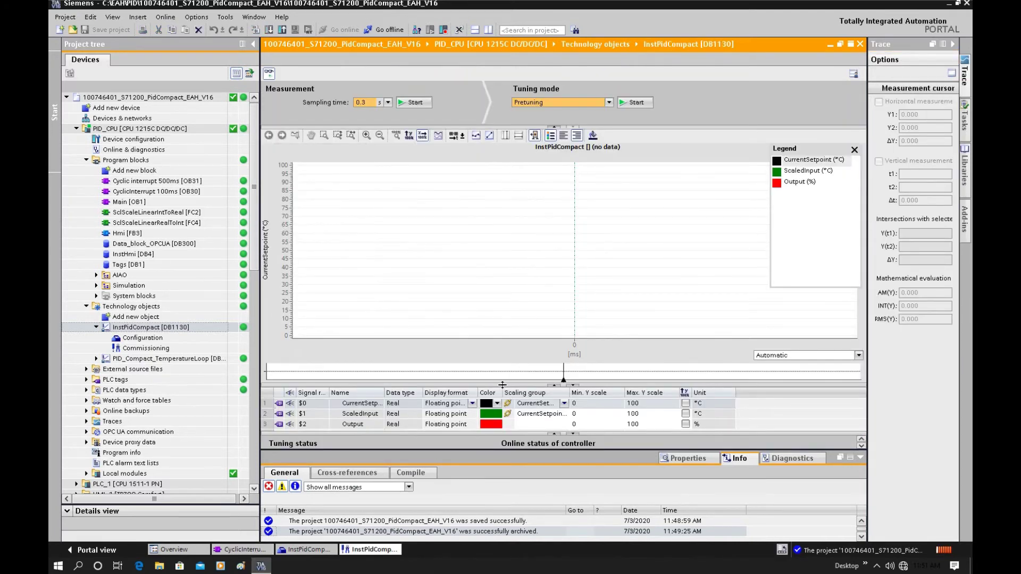
left_click_drag(508, 336, 510, 277)
left_click_drag(585, 434, 589, 298)
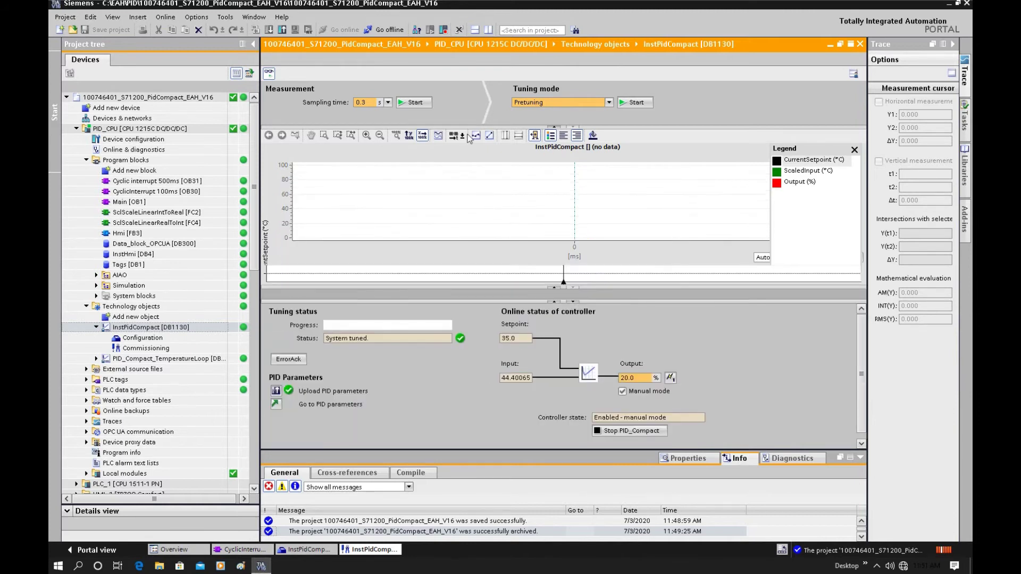
left_click(383, 102)
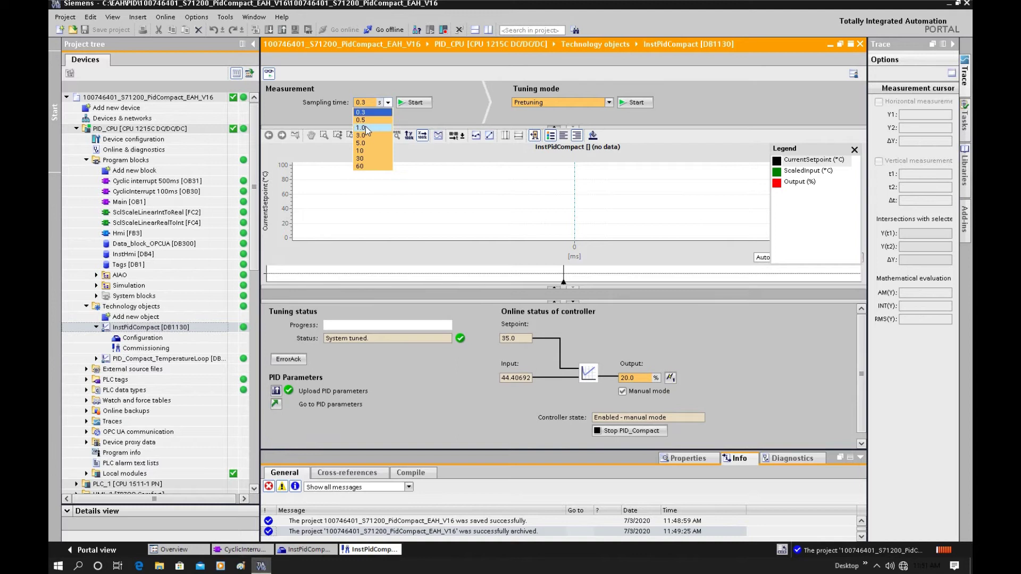
left_click(365, 128)
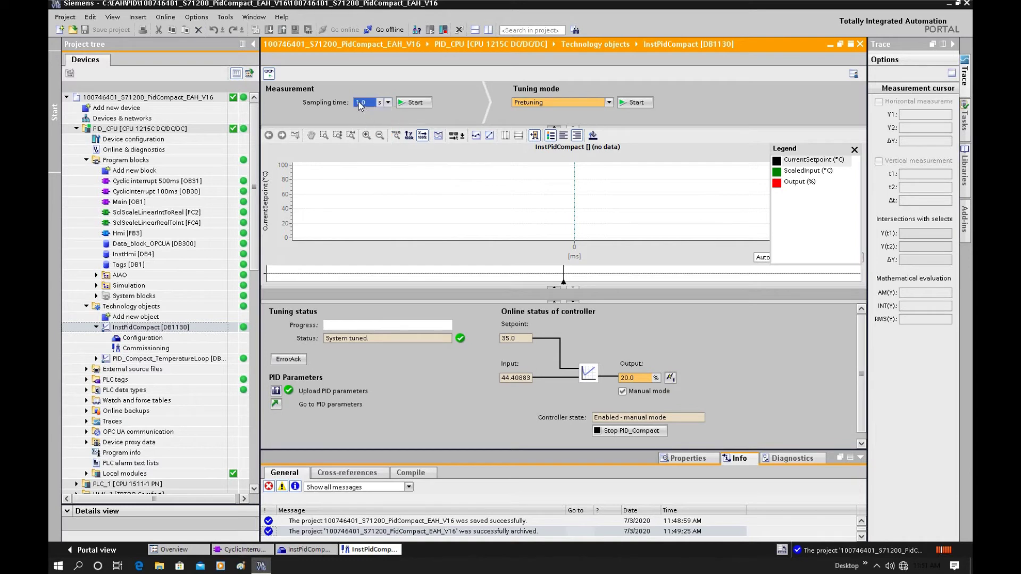
left_click(406, 102)
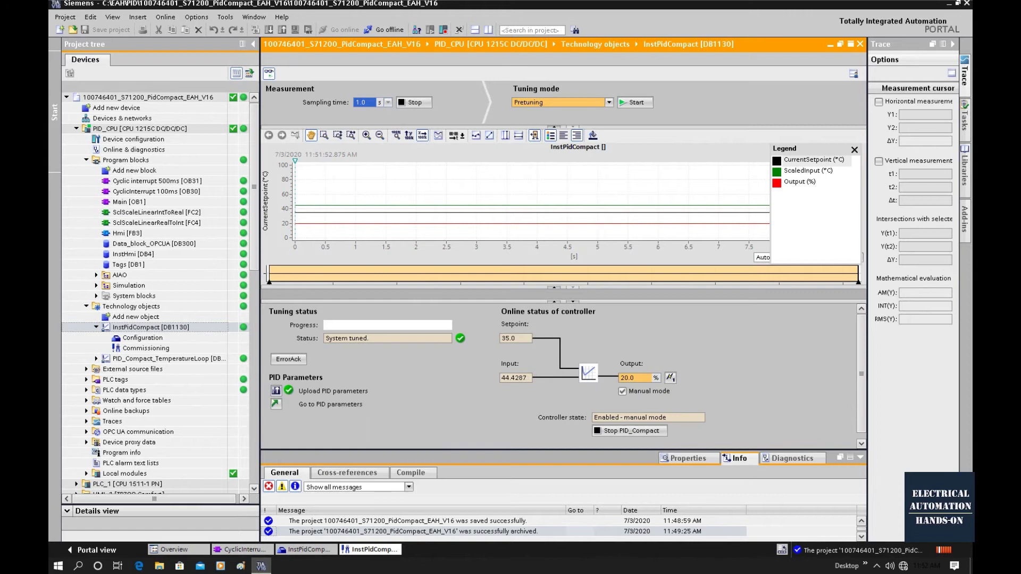
Check the live manual output and setpoint values, then return to the OB30 ladder.
left_click(631, 376)
left_click(519, 343)
left_click(239, 551)
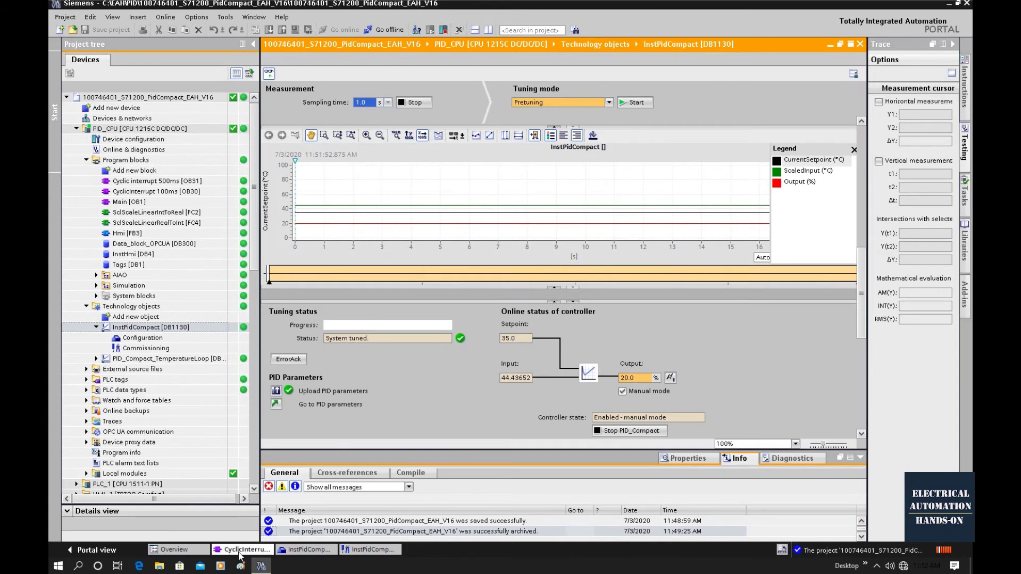
Modify the manualEnable operand to 0 (FALSE) so PID_Compact runs in automatic mode.
left_click(326, 323)
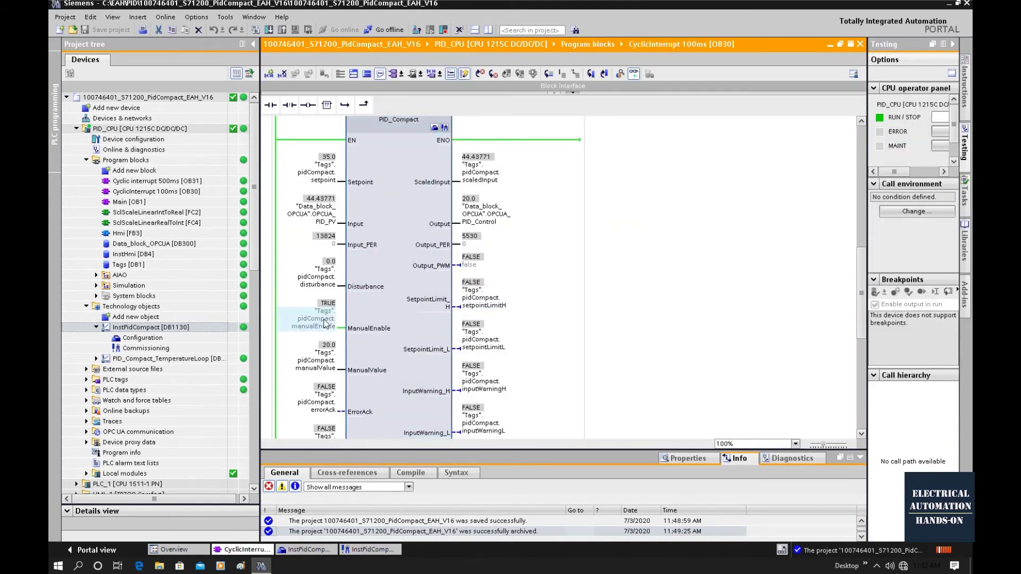
right_click(325, 321)
mouse_move(401, 328)
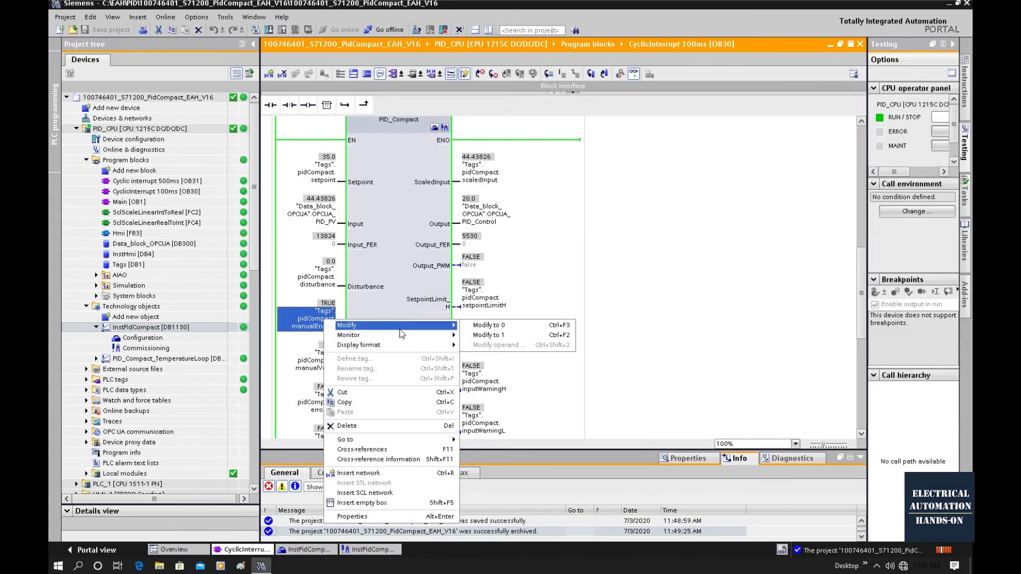
left_click(490, 327)
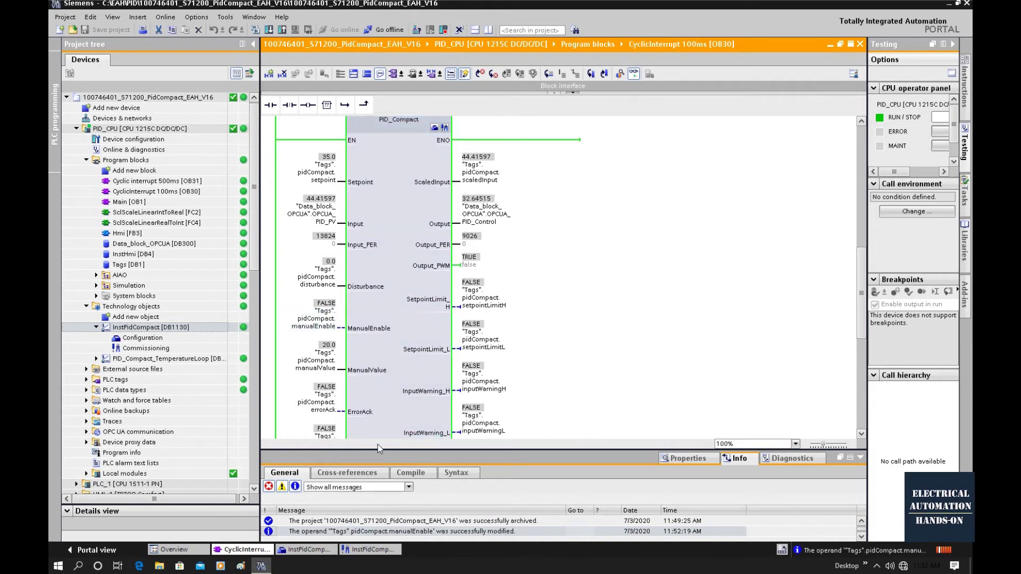
Reopen the PID_Compact commissioning trace in automatic mode and enlarge the trace chart.
left_click(445, 128)
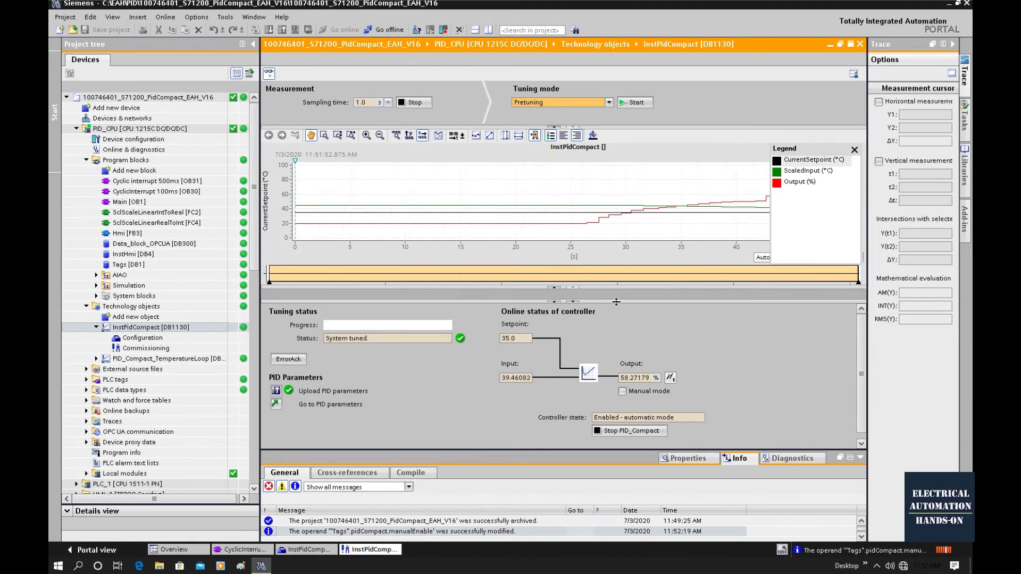
mouse_move(592, 301)
left_mouse_down()
mouse_move(592, 343)
mouse_move(629, 328)
mouse_move(630, 282)
left_mouse_up()
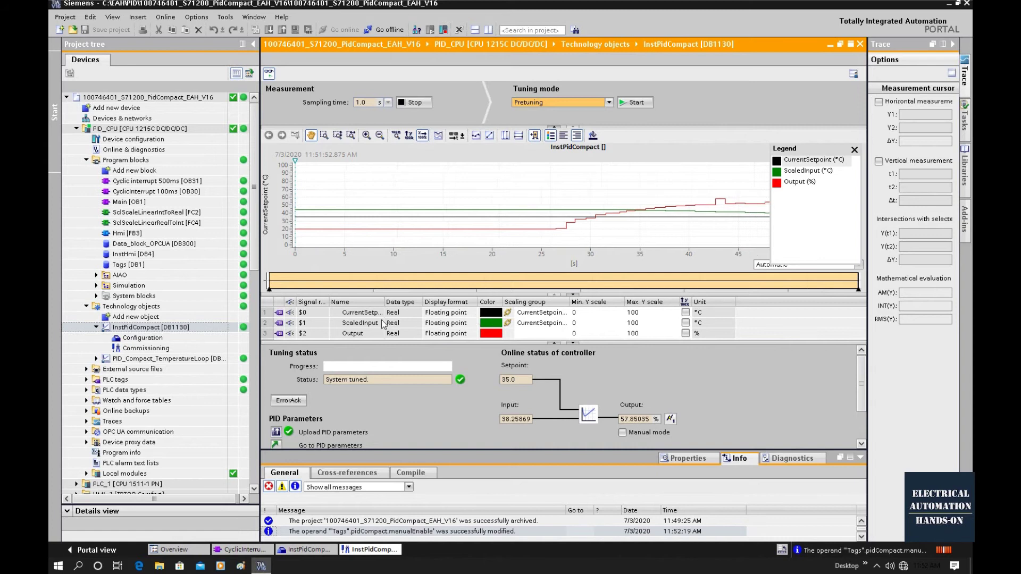
Widen the signal Name column, show the ScaledInput (°C) axis, and pan the trace to a later span.
left_click_drag(384, 304, 457, 302)
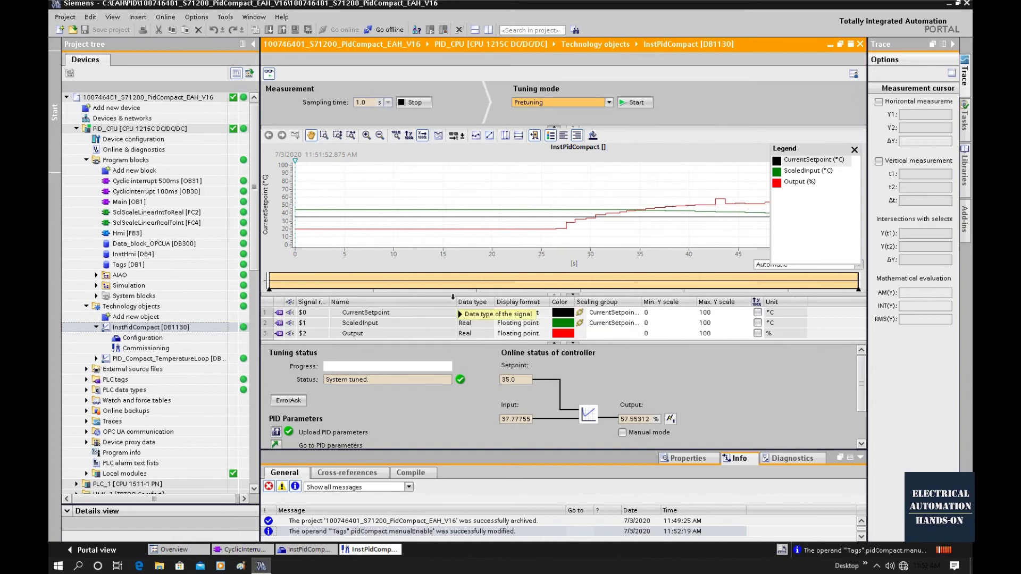
left_click(385, 315)
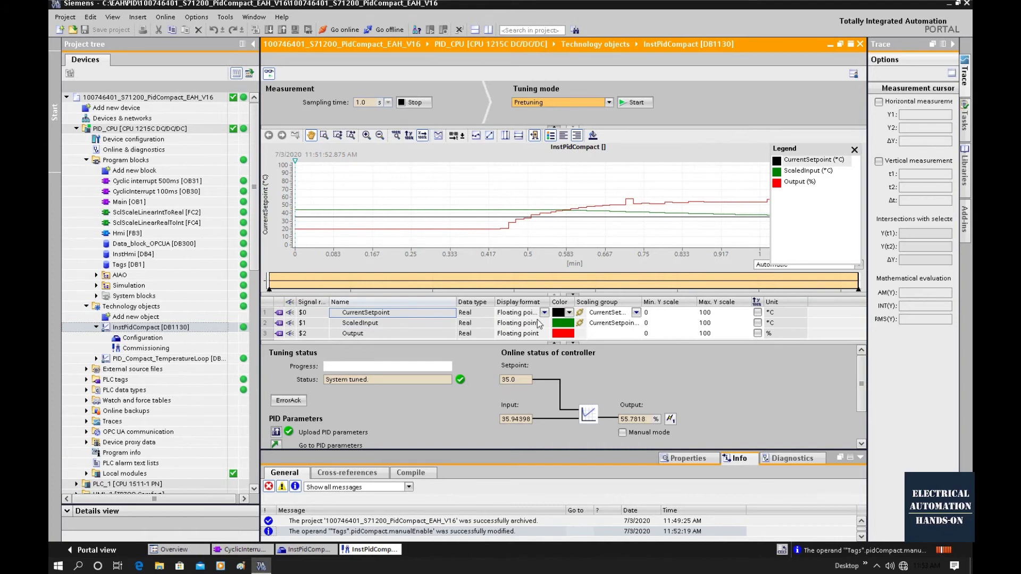
left_click(356, 334)
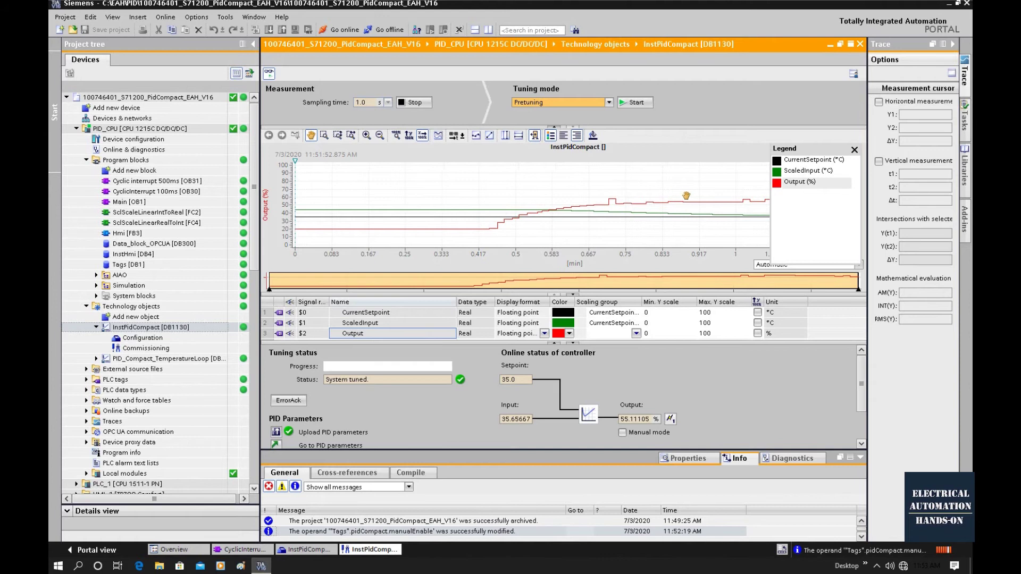
left_click(384, 323)
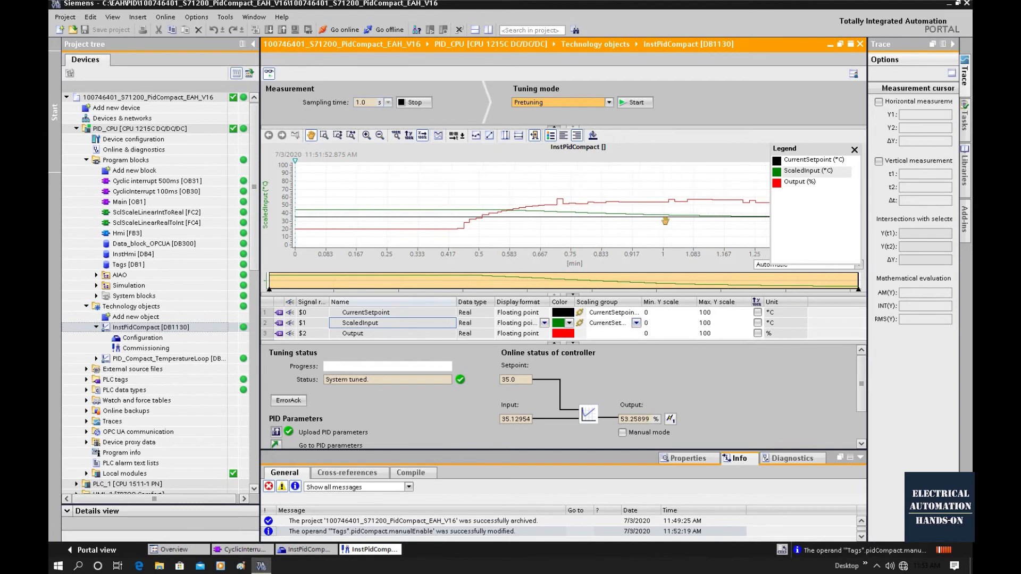
left_click_drag(477, 206, 437, 194)
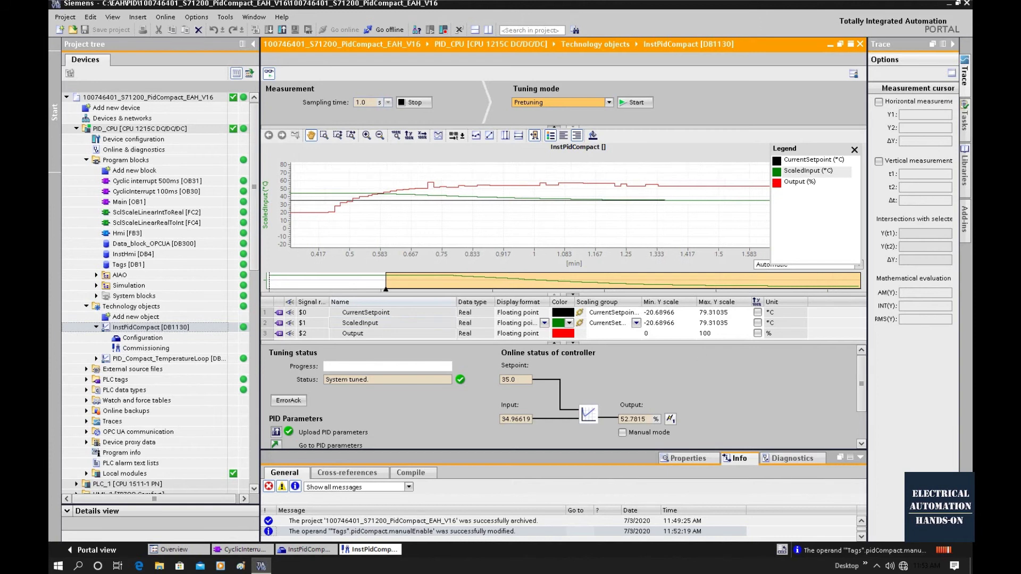
Bring the Simulink ProcessLoopOPCUA model forward and select its Scope block.
key("alt+Tab")
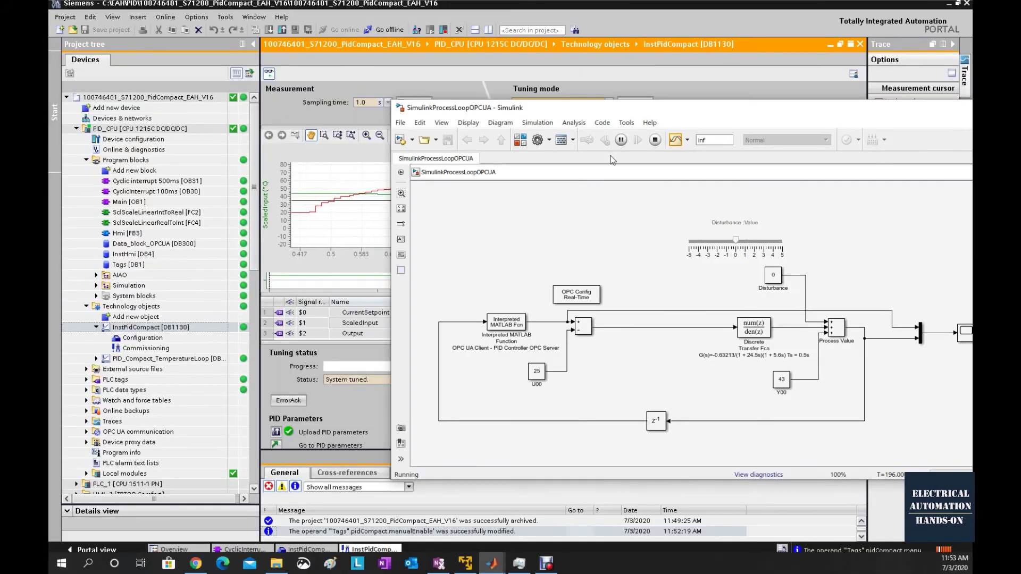
left_click_drag(640, 113, 250, 245)
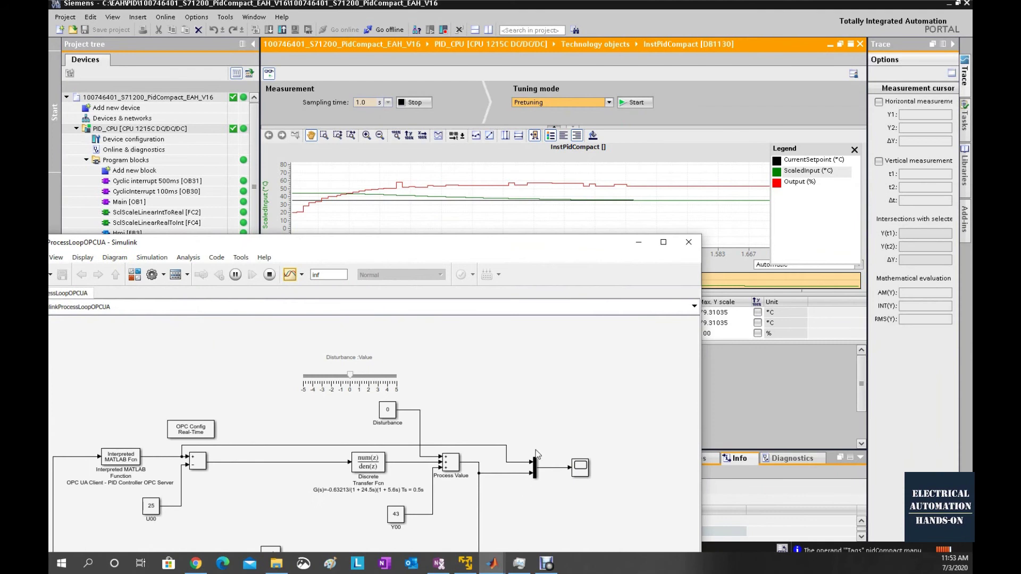
left_click(584, 473)
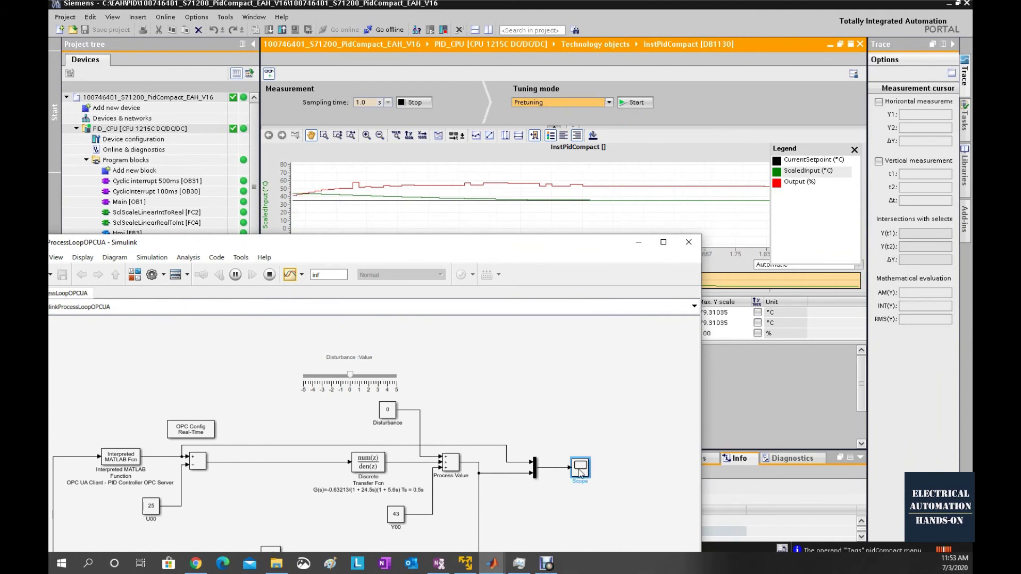
Show the Scope plot autoscaled to both traces, with its legend moved off the curves.
left_click(492, 564)
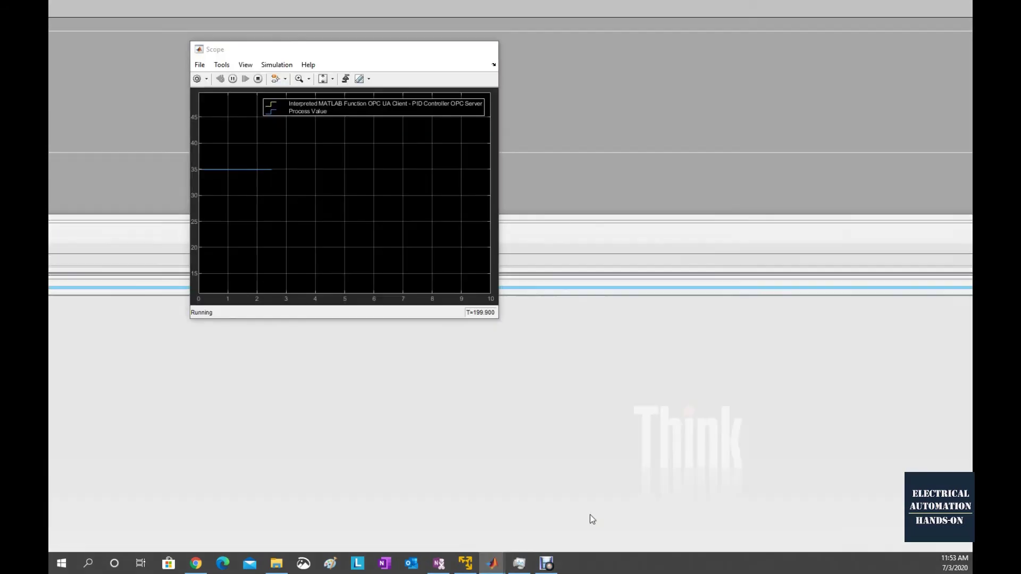
left_click(589, 515)
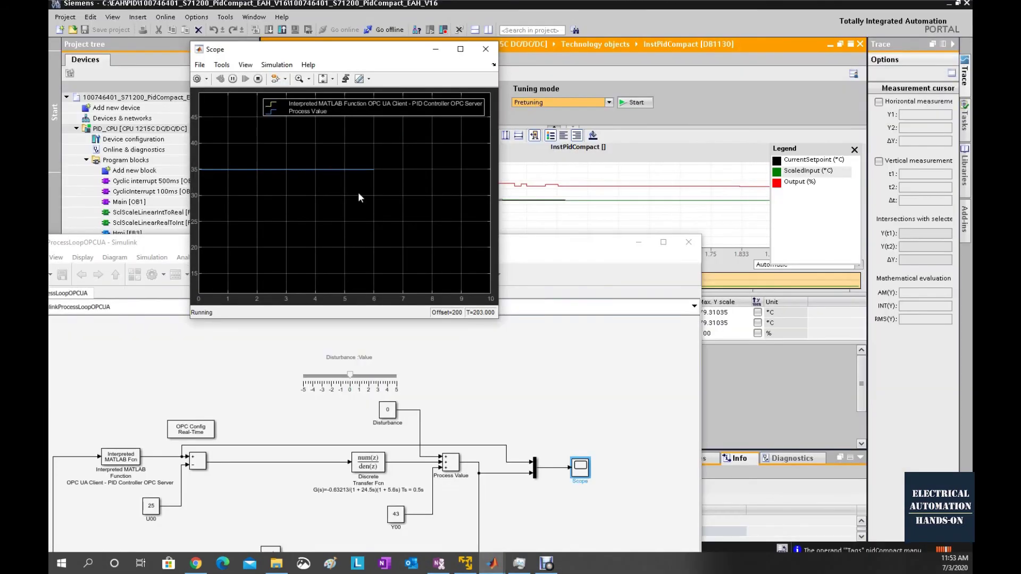
left_click_drag(387, 57, 302, 93)
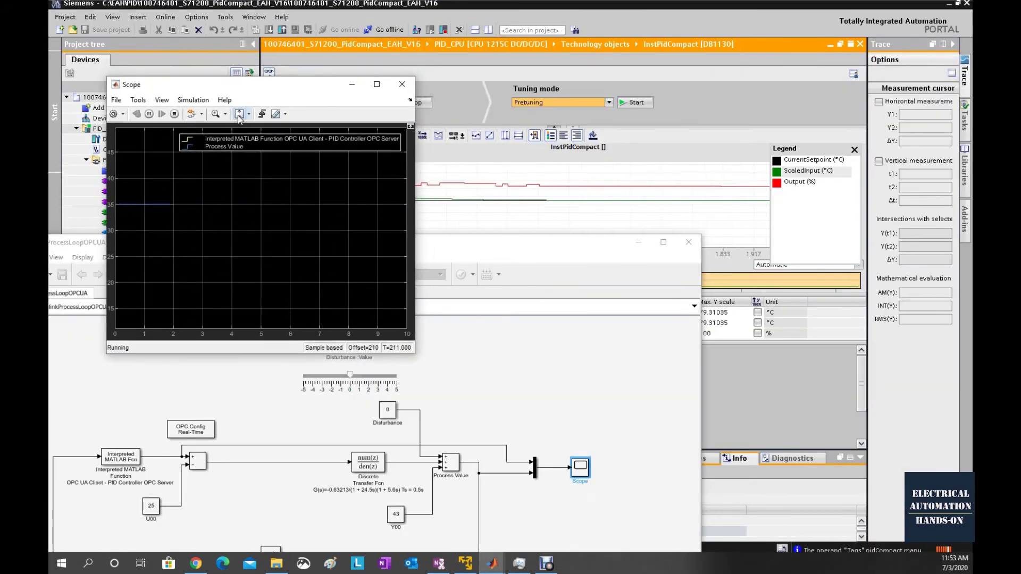
left_click(239, 115)
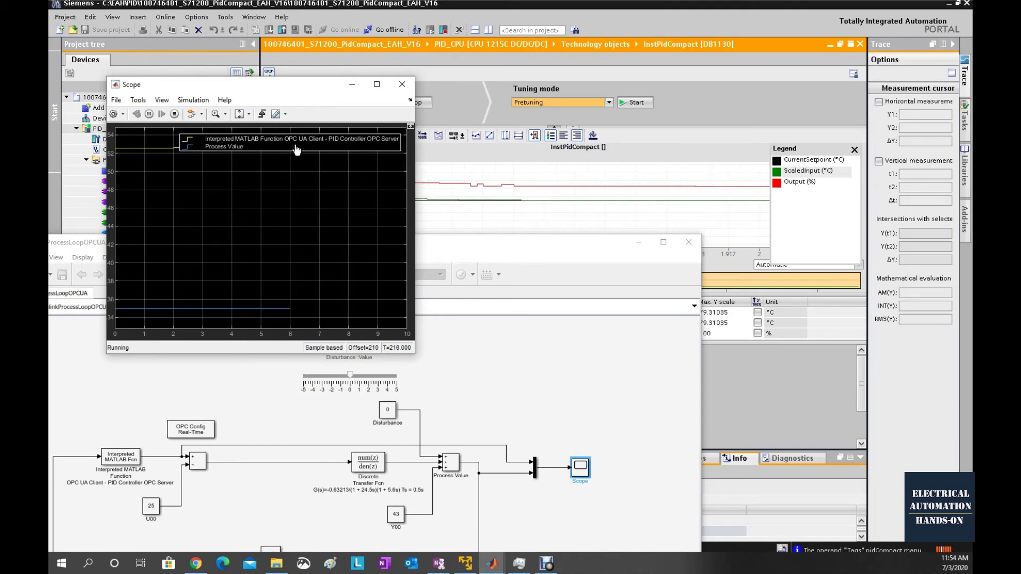
left_click_drag(296, 148, 292, 205)
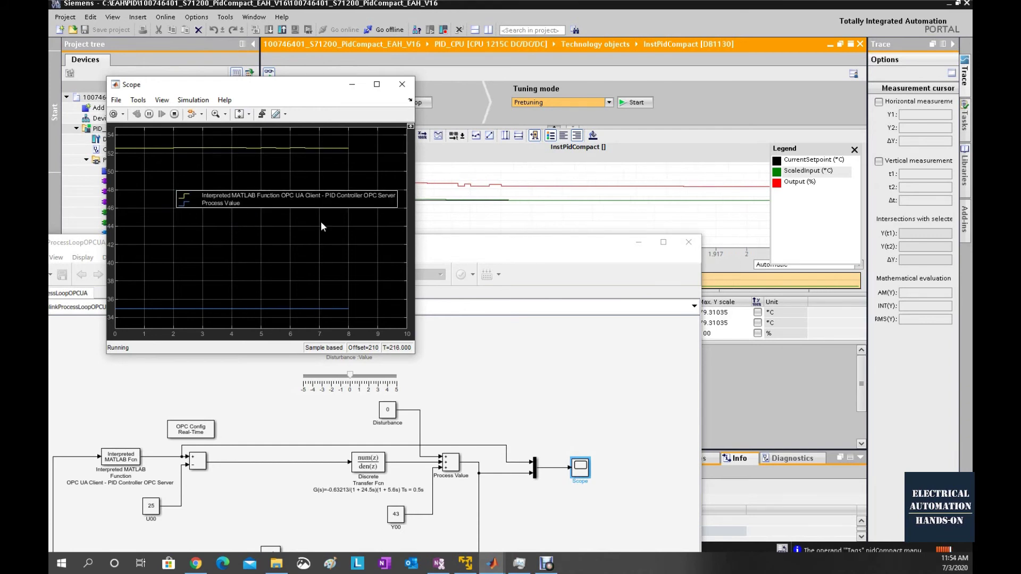
left_click_drag(602, 244, 391, 366)
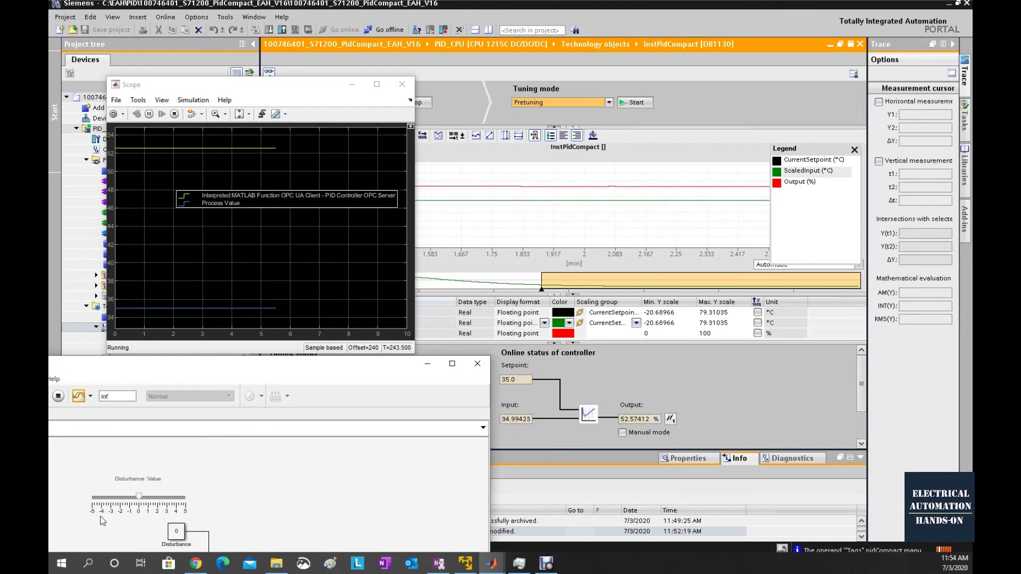
Arrange the model beside the Scope and controller status and select the Disturbance slider.
left_click_drag(228, 368, 353, 234)
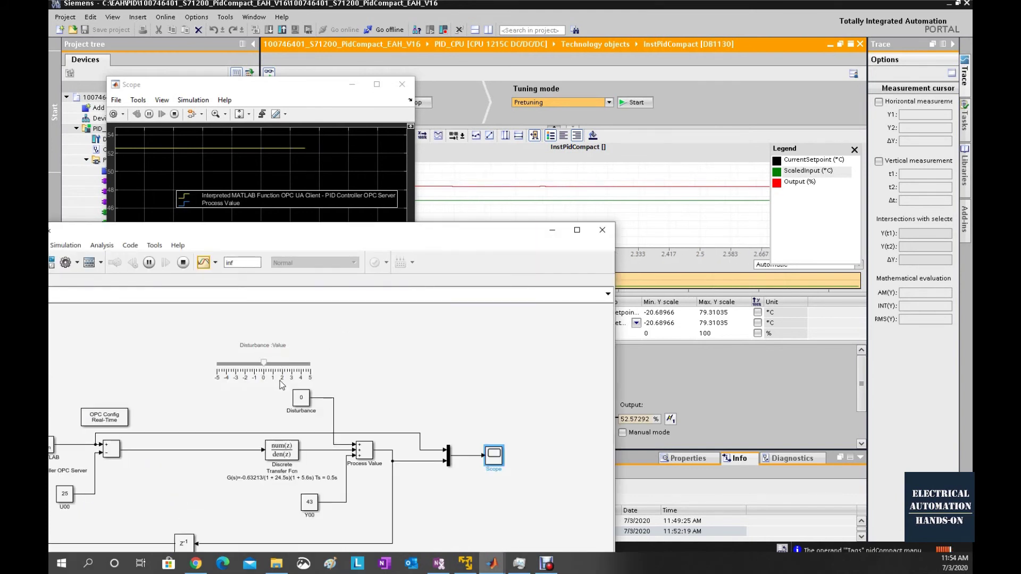
left_click_drag(319, 231, 186, 333)
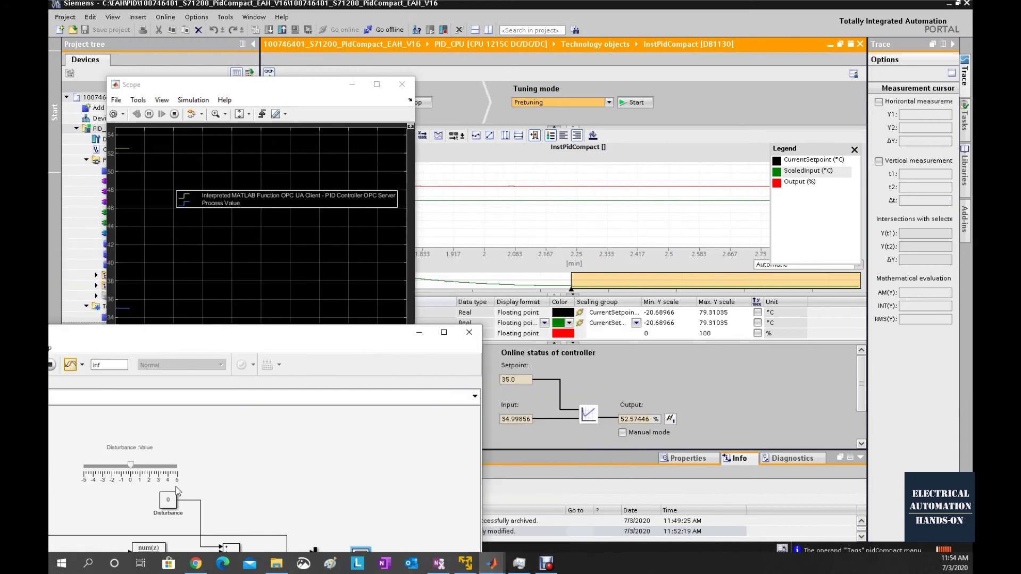
left_click_drag(359, 333, 347, 347)
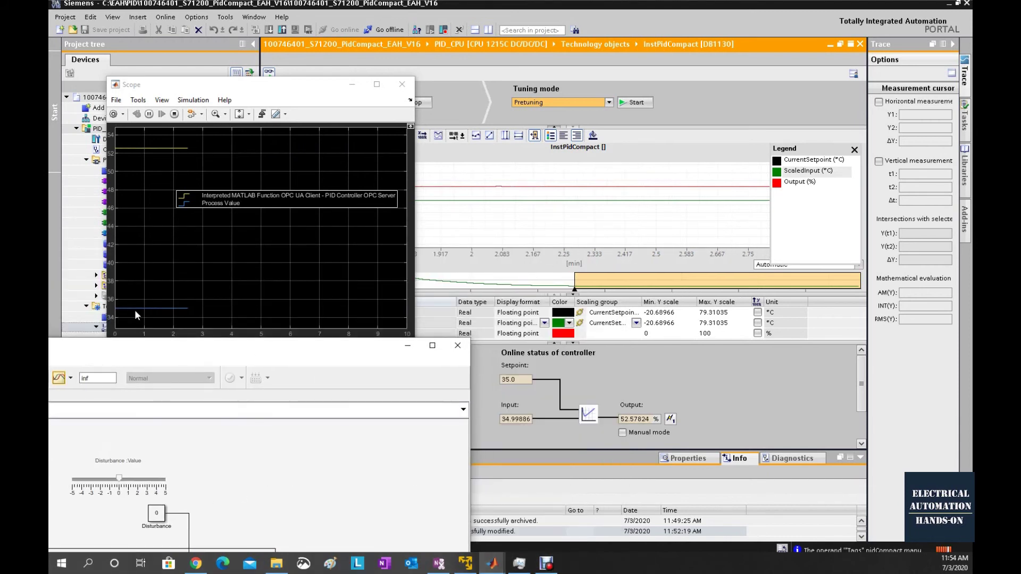
left_click_drag(118, 479, 128, 480)
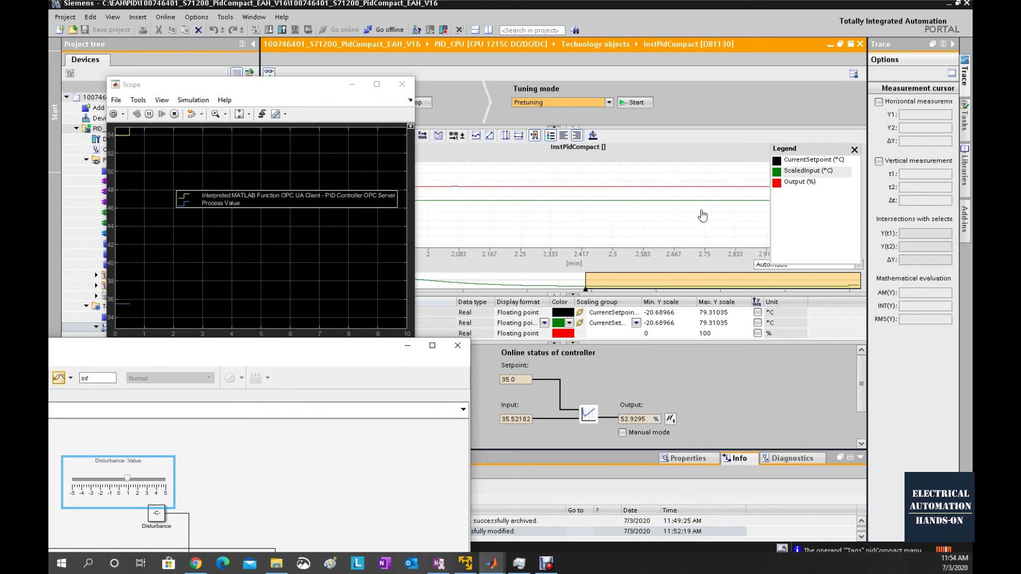
Move the TIA Portal trace legend to the left side of the chart.
left_click(779, 206)
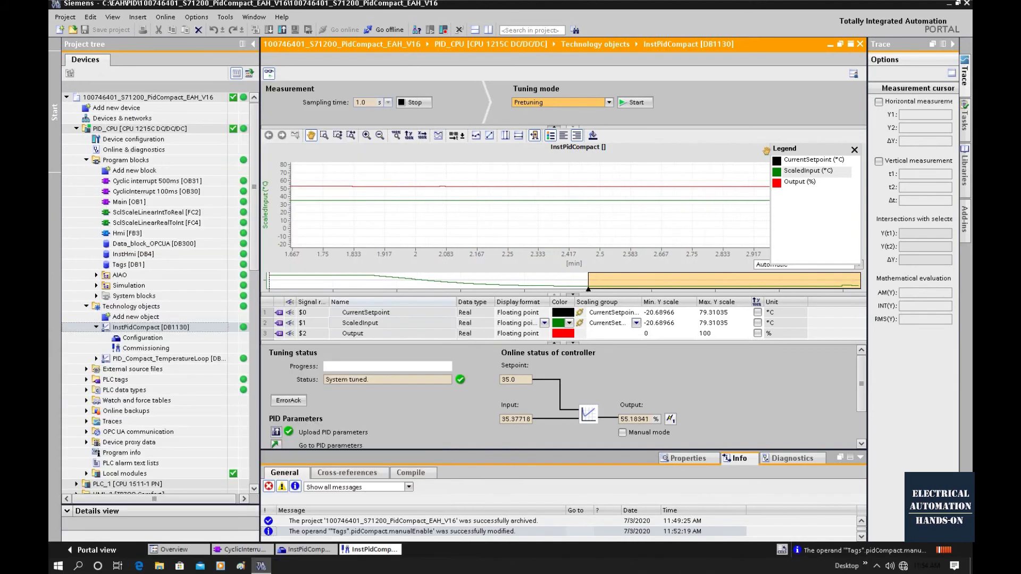
left_click_drag(826, 156, 367, 153)
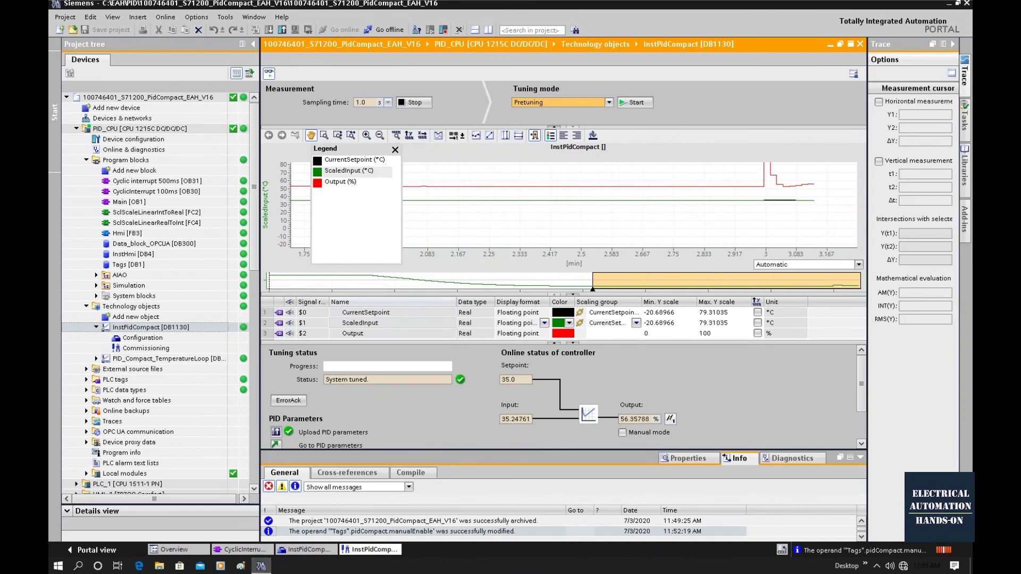
key("alt+Tab")
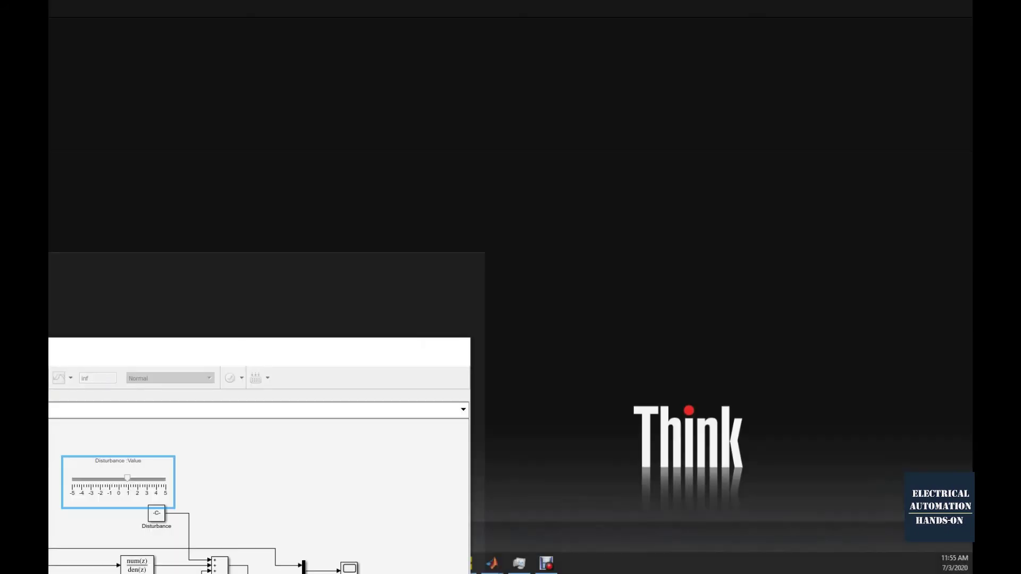
Drag the Disturbance slider to about 0, then to about -1.
left_click(228, 468)
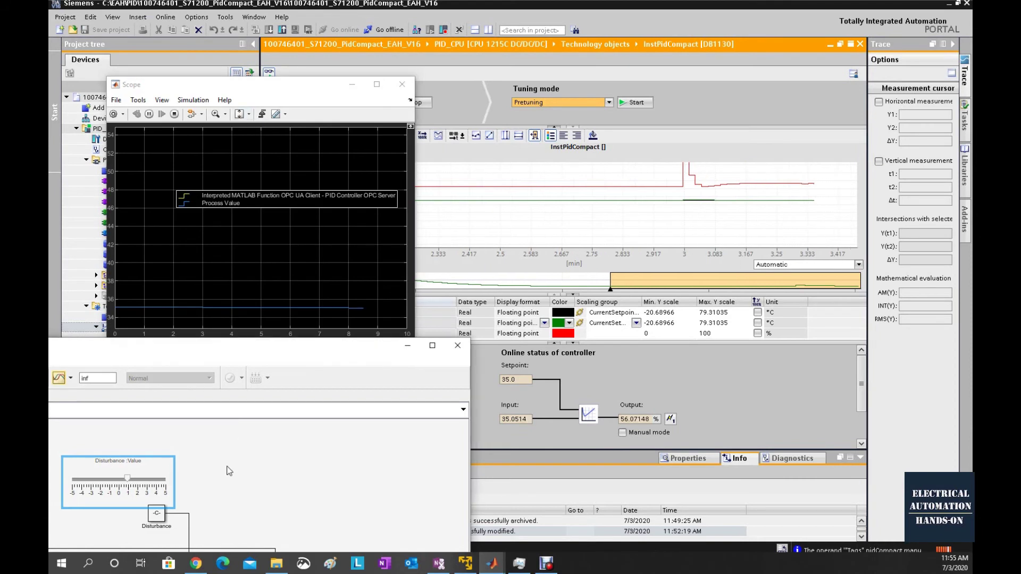
left_click_drag(128, 480, 119, 479)
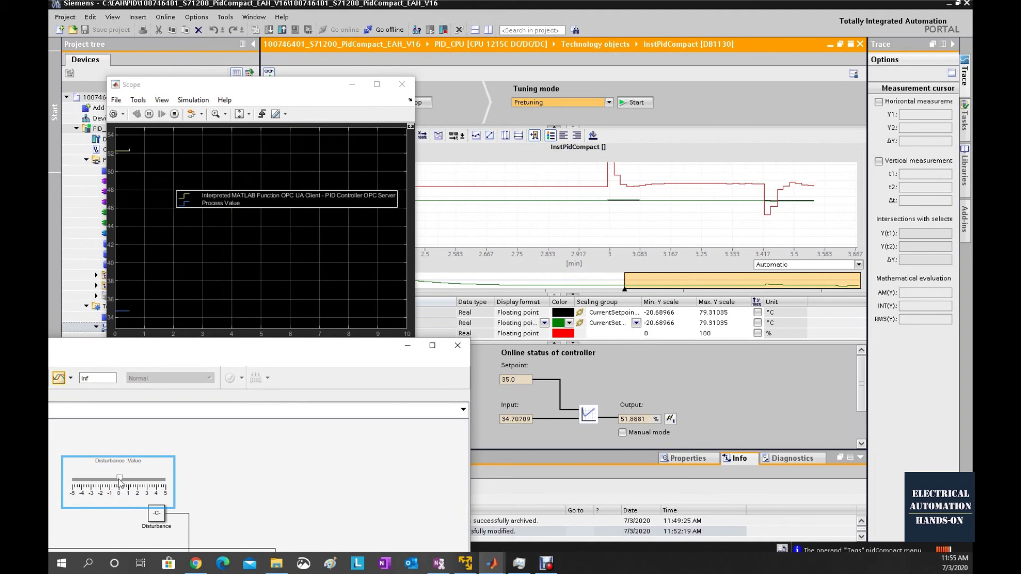
left_click_drag(120, 481, 110, 479)
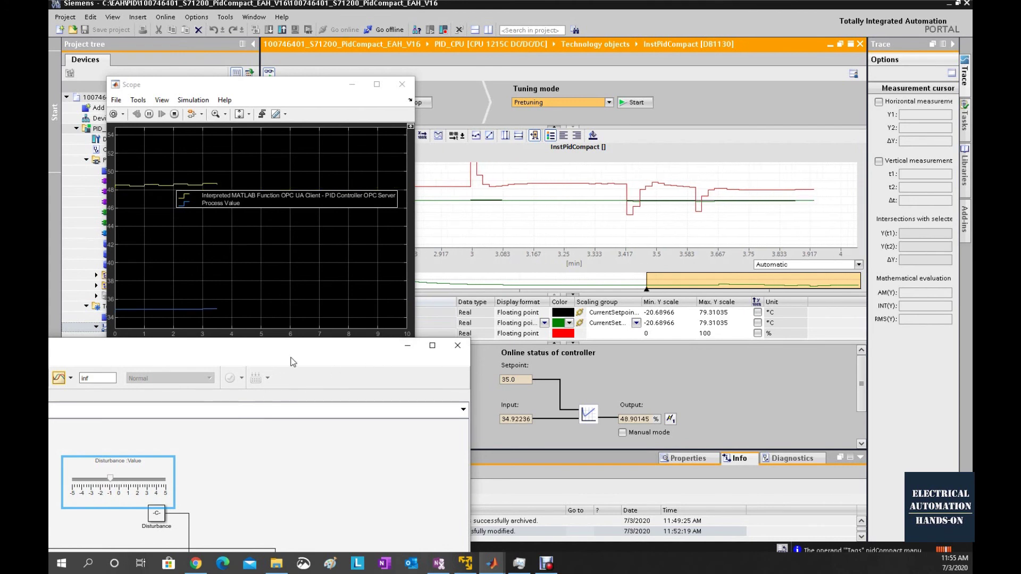
Lower the Disturbance slider slightly, then move the model window to show the whole diagram.
left_click_drag(292, 351, 296, 346)
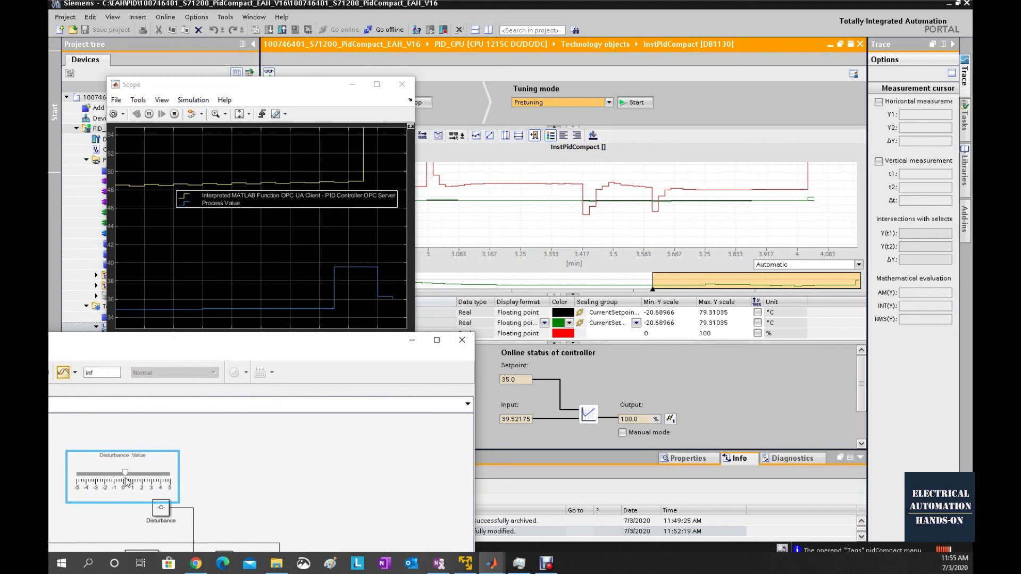
left_click_drag(126, 478, 125, 478)
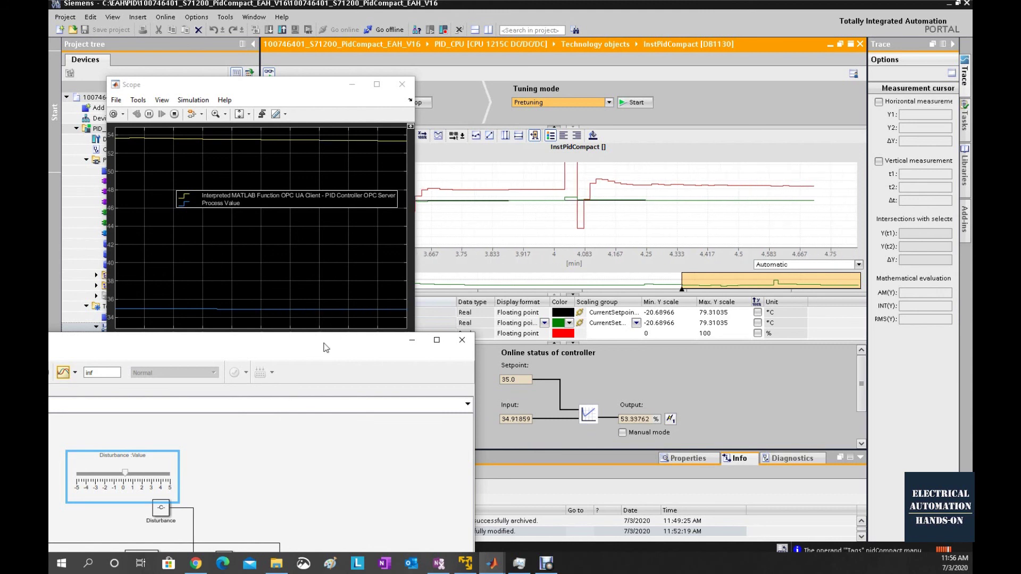
left_click_drag(326, 346, 546, 197)
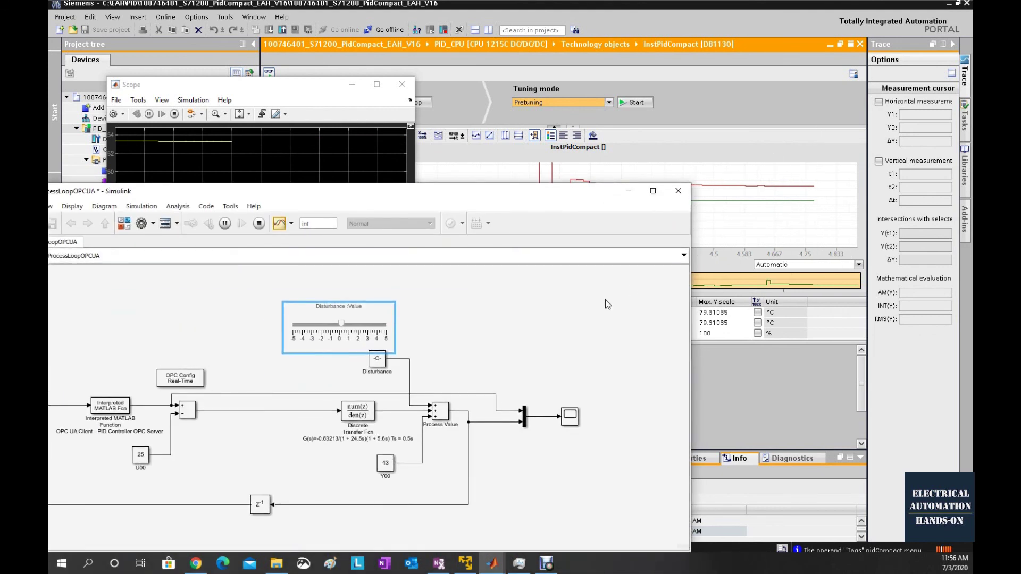
Minimize the Simulink model, leaving the PID_Compact commissioning page holding the 35.0 setpoint.
mouse_move(593, 196)
left_mouse_down()
mouse_move(710, 166)
mouse_move(665, 199)
left_mouse_up()
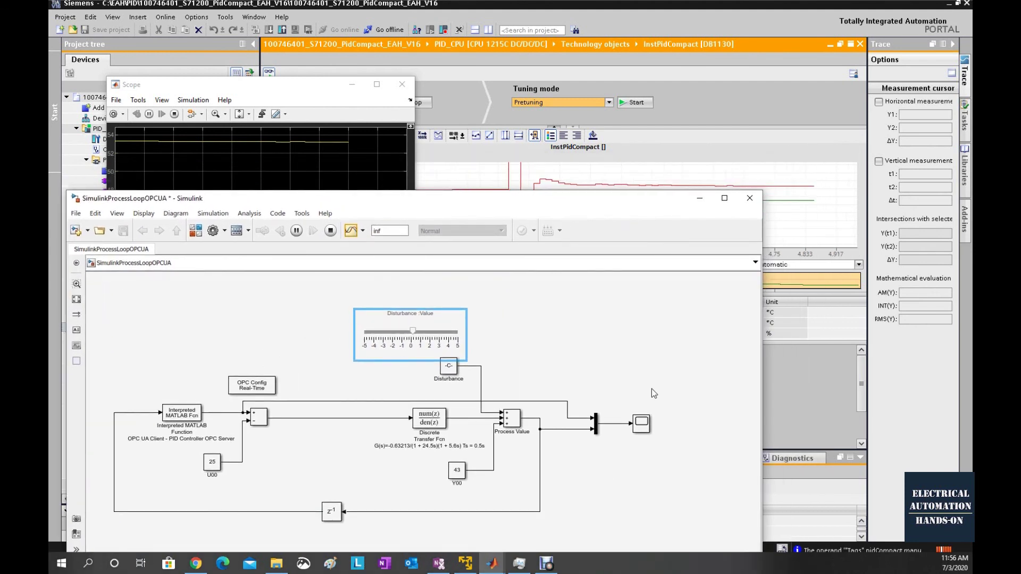
left_click(700, 198)
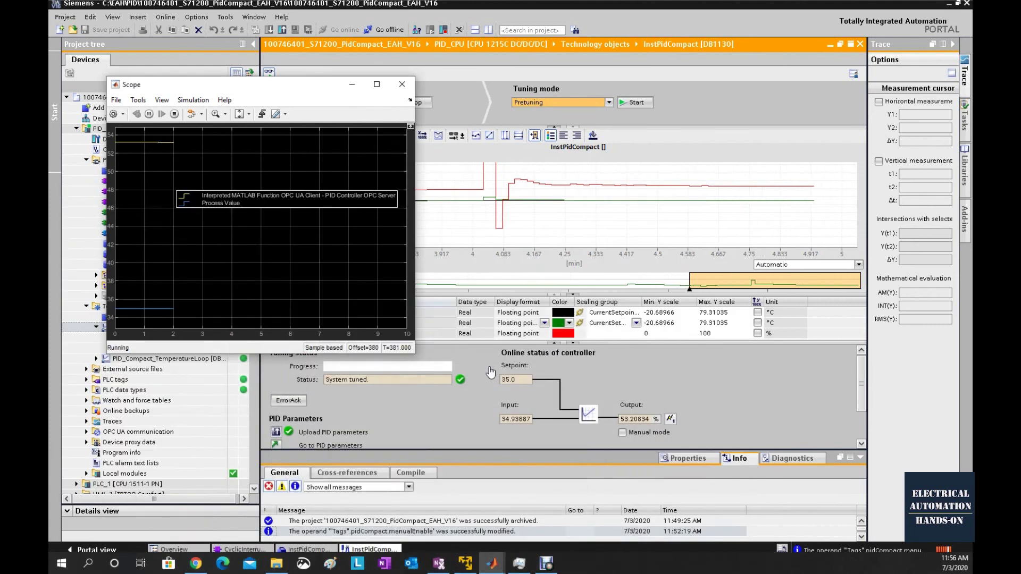